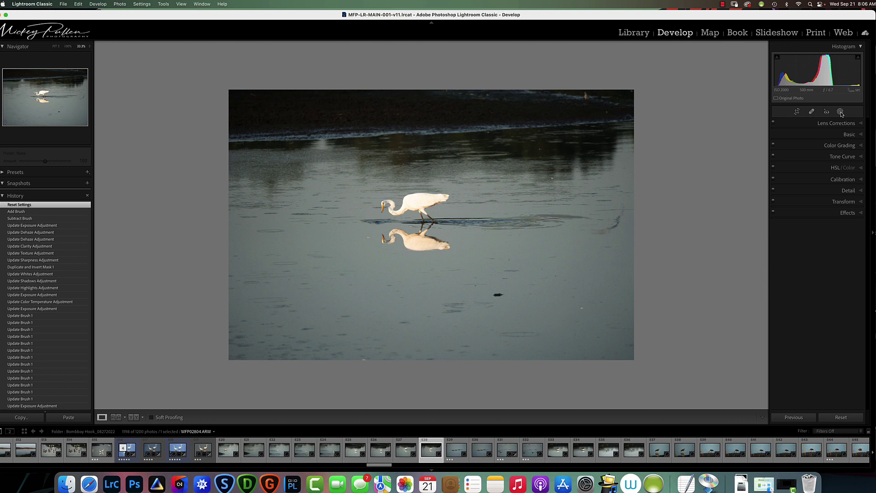
- Create a Select Subject mask on the egret photo and examine its overlay around the bird and ripples up close
click(841, 112)
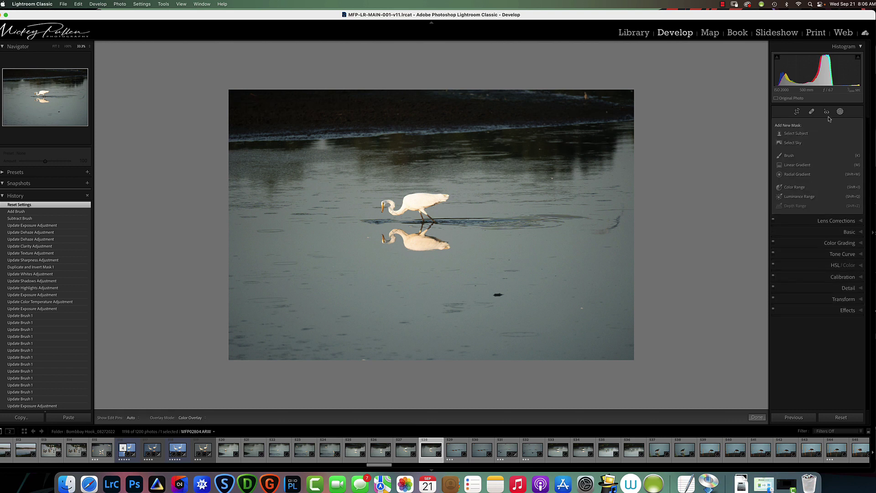
click(794, 135)
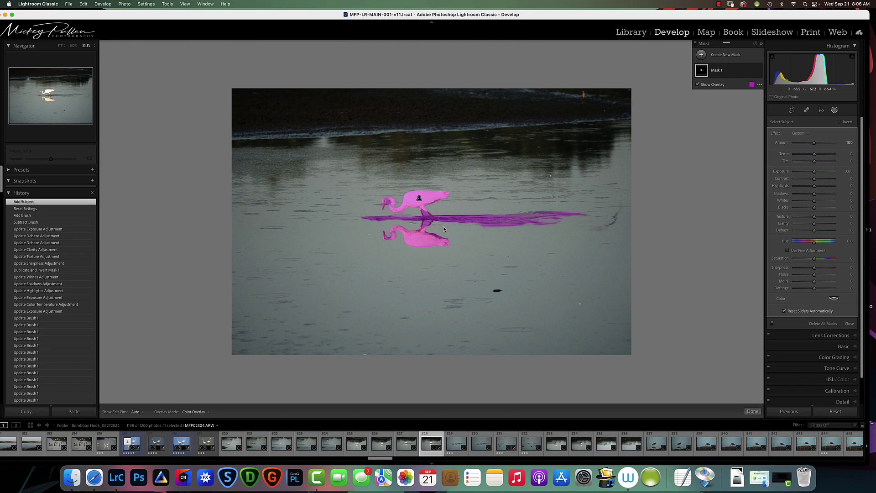
key(super+equal)
key(super+equal)
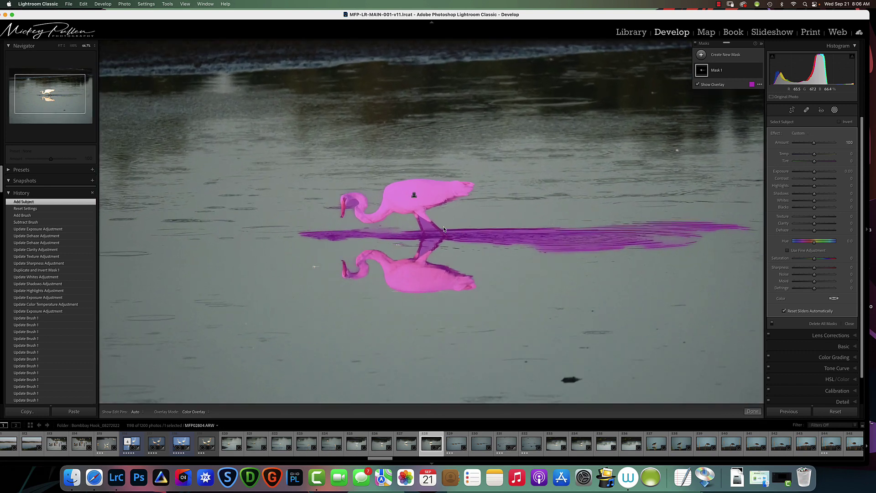
key(super+equal)
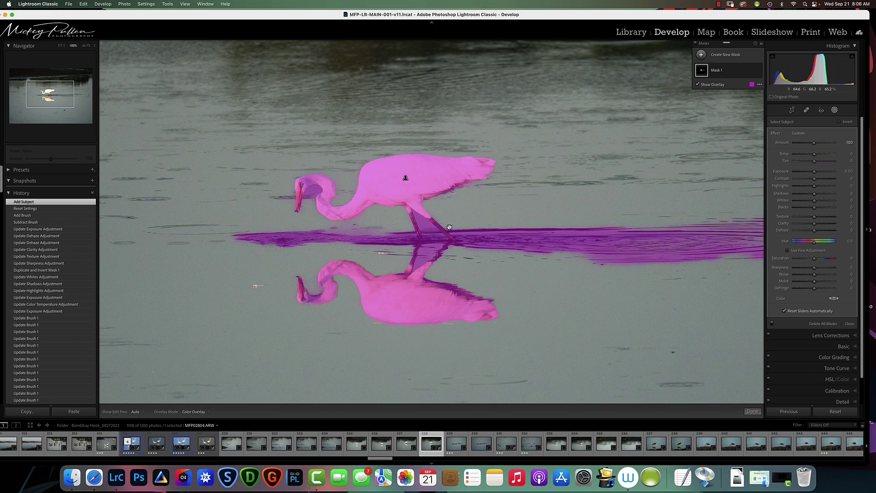
drag(510, 210, 404, 192)
key(super+minus)
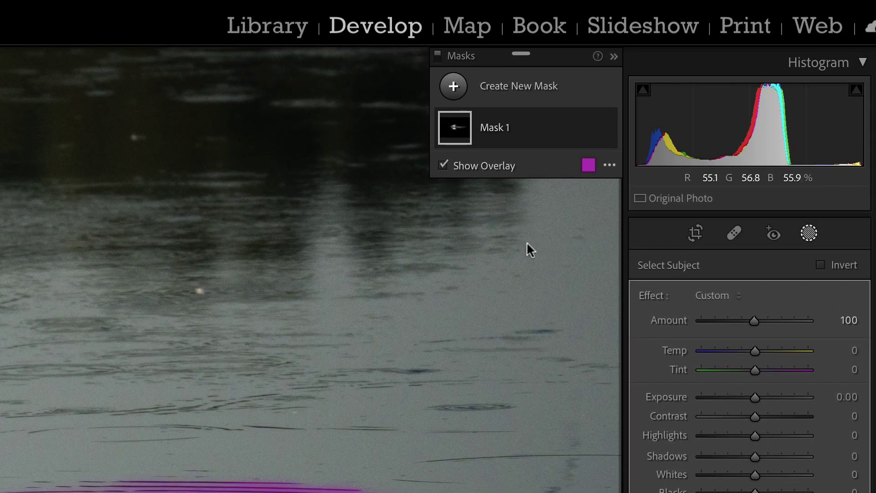
- Start subtracting from the subject mask with a brush, and reset the photo's settings
click(463, 137)
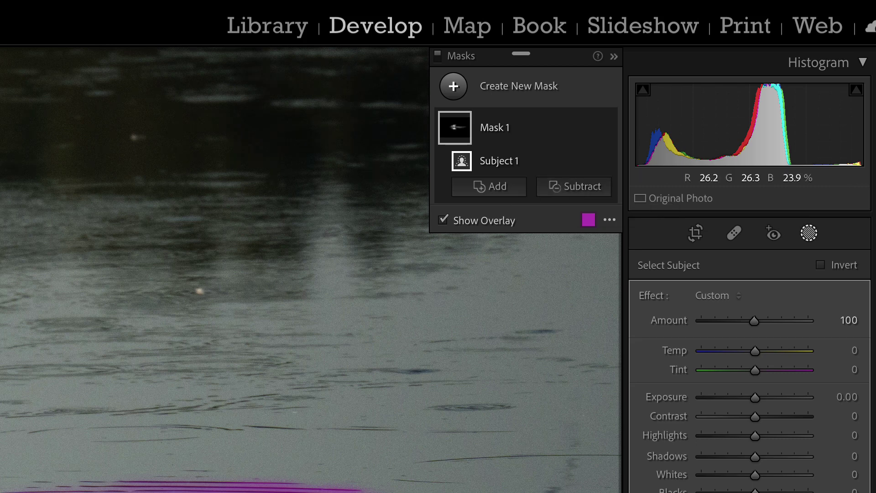
click(565, 190)
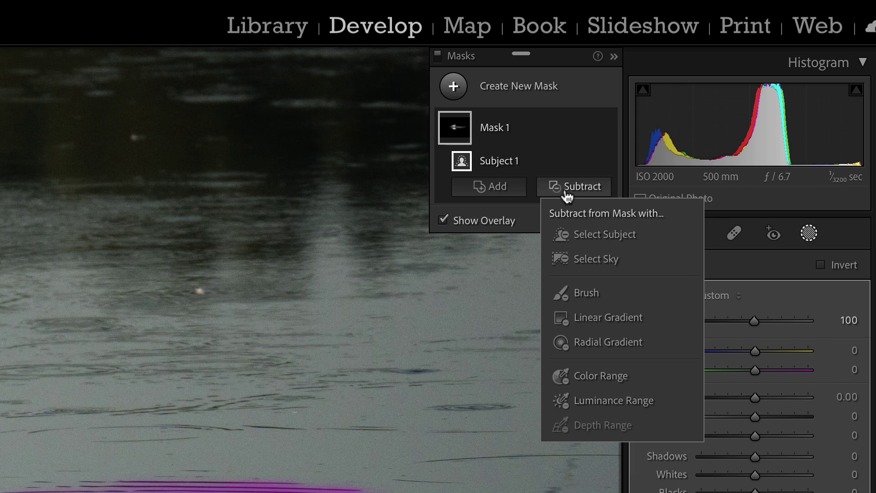
click(584, 301)
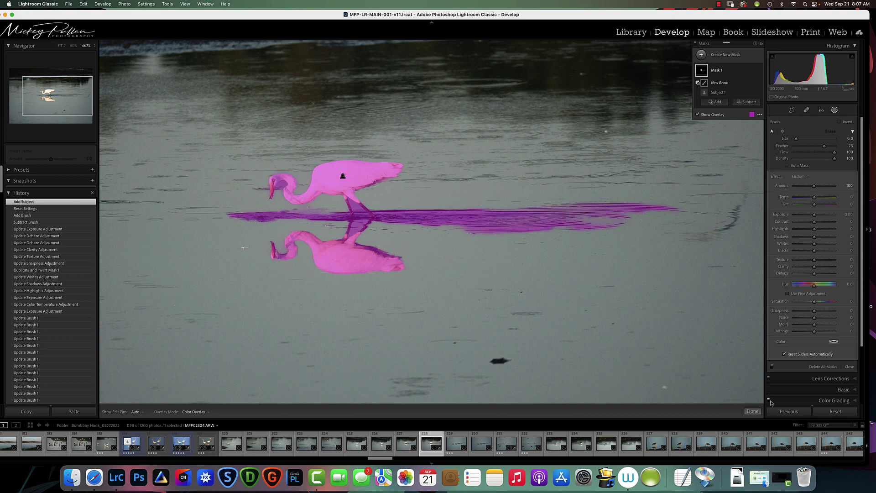
click(834, 412)
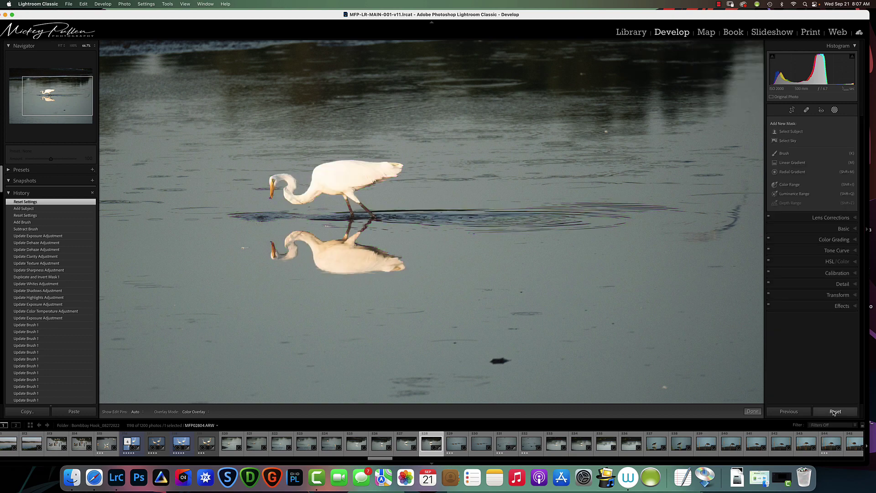
- Create a brush mask at size 6 and paint two adjoining strokes on the water just below the ripples' right end
click(784, 155)
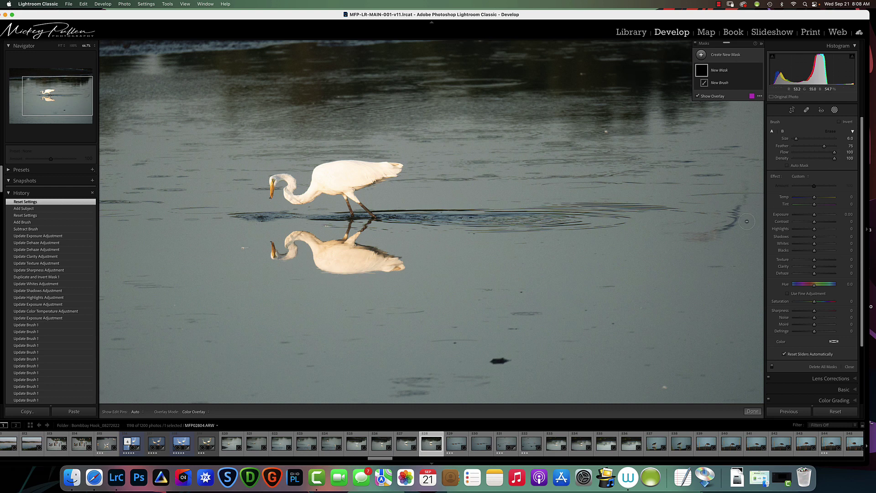
drag(643, 250, 558, 252)
drag(636, 233, 559, 233)
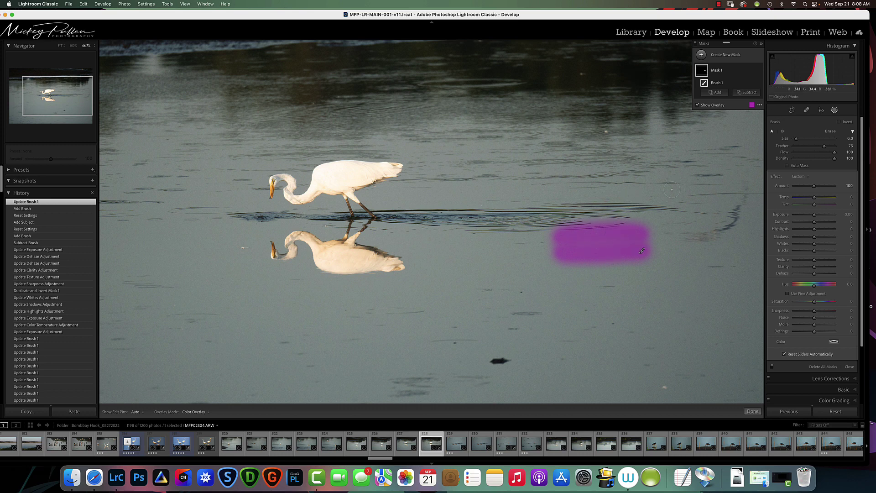
- Raise the mask overlay's opacity to maximum and reduce it to a semi-transparent level
click(751, 105)
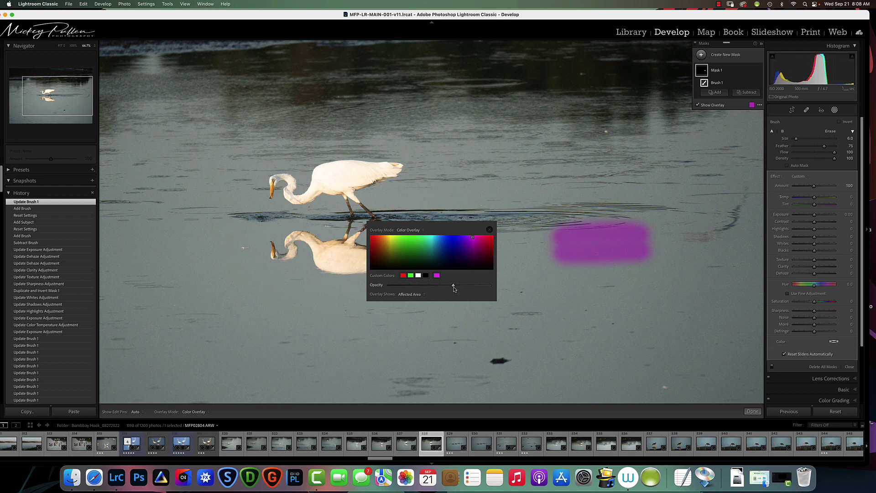
drag(453, 286, 489, 287)
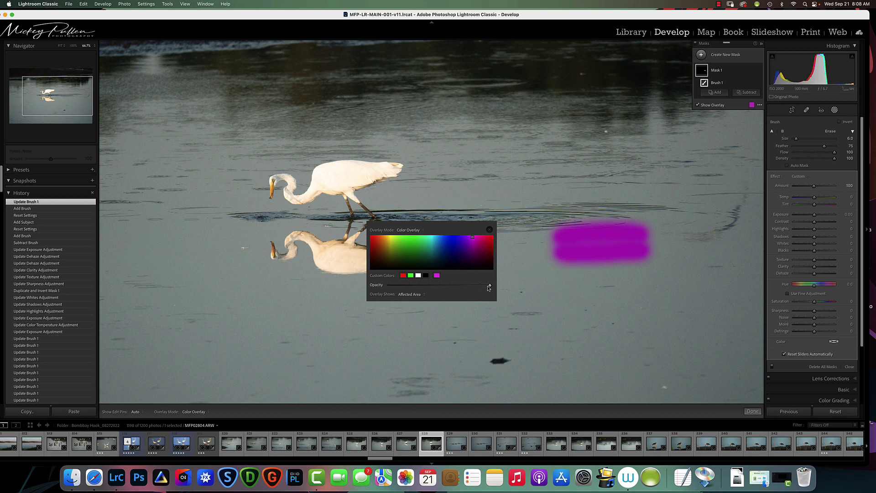
drag(491, 287, 459, 287)
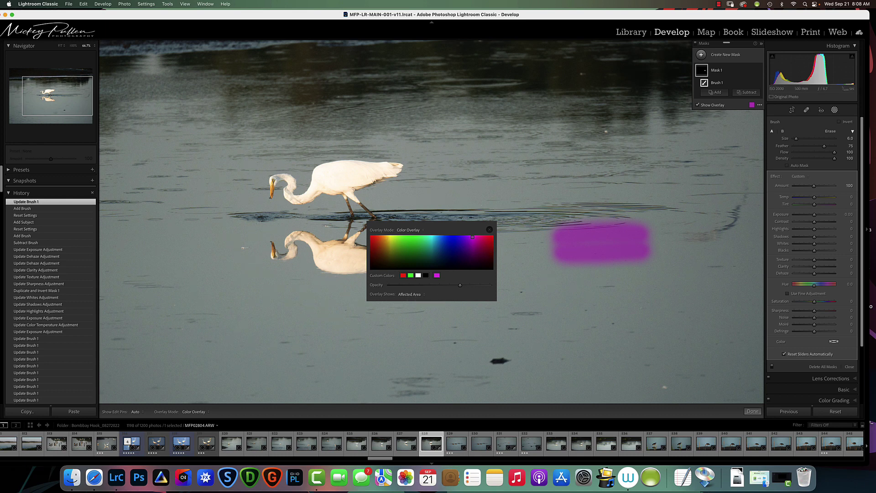
click(490, 229)
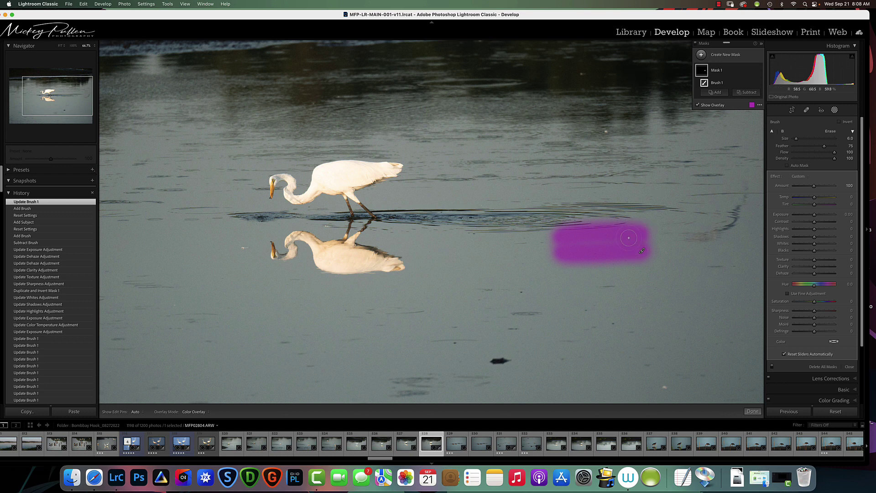
- Paint another brush stroke over the ripples and toggle the mask overlay off and on
mouse_move(493, 219)
mouse_down()
mouse_move(589, 213)
mouse_move(579, 222)
mouse_up()
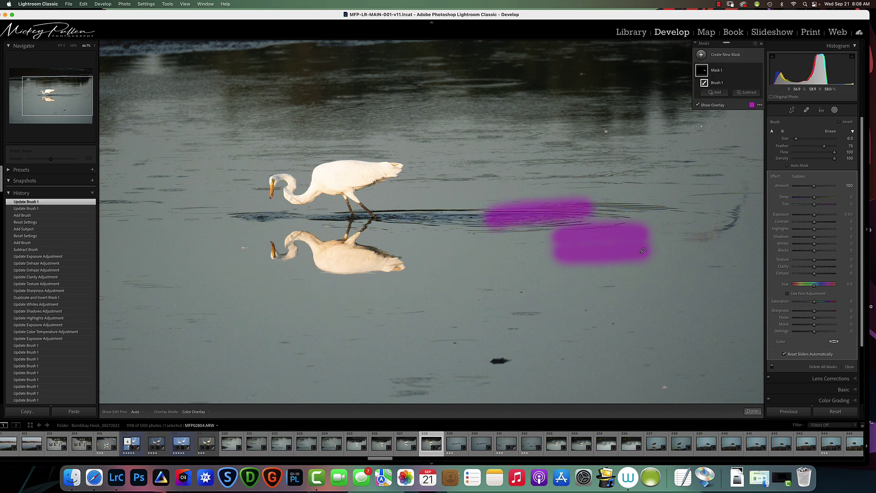
click(697, 105)
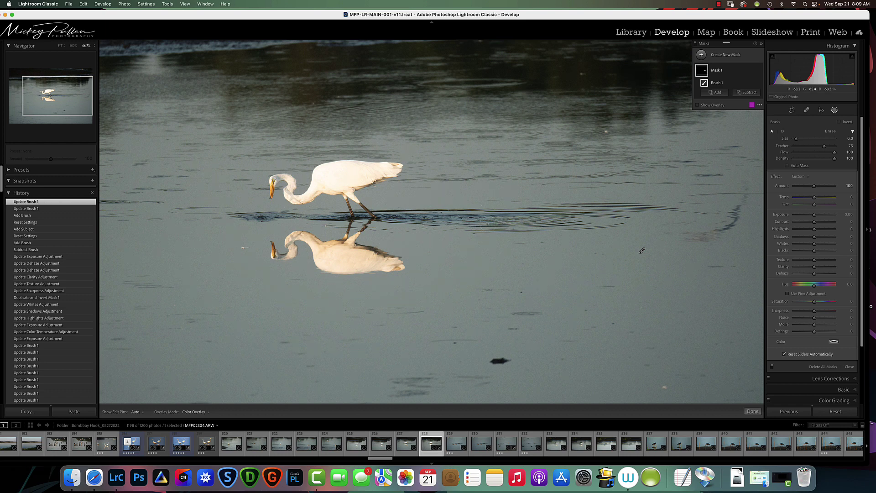
key(o)
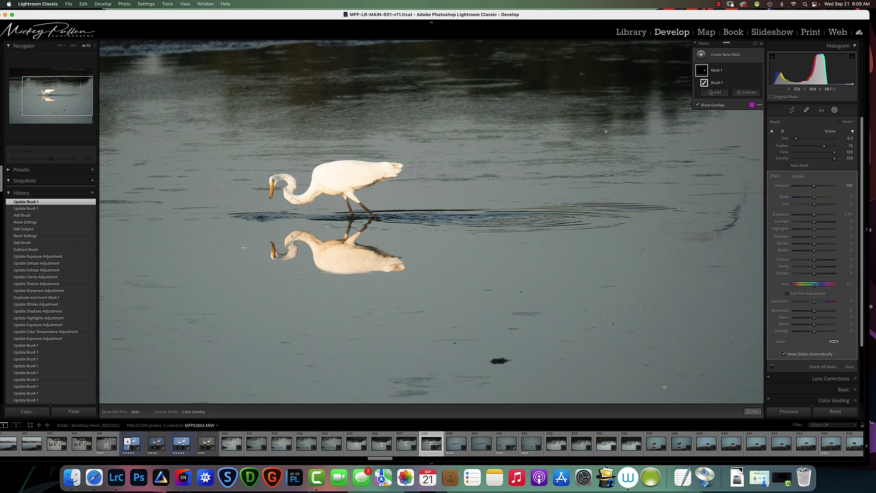
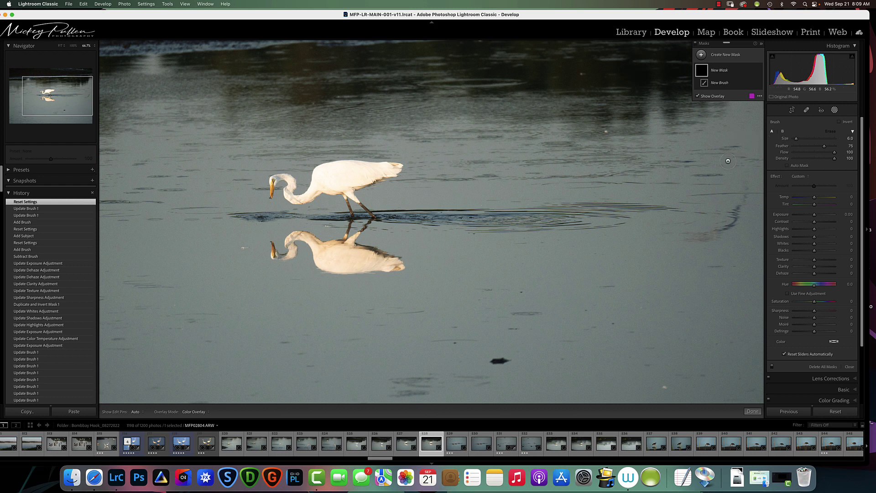
- Paint sample strokes on the water while varying the brush size from 6 up to 23, and reset the photo's settings
drag(664, 274, 590, 280)
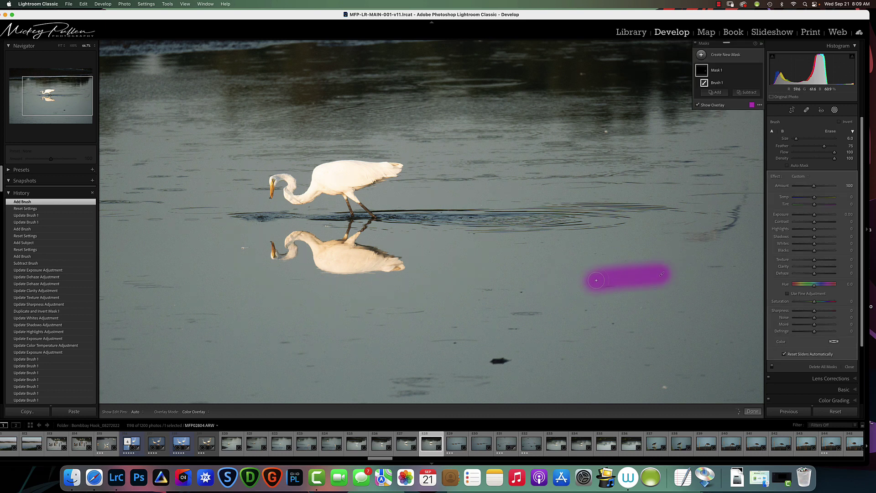
drag(796, 138, 804, 138)
drag(733, 180, 593, 189)
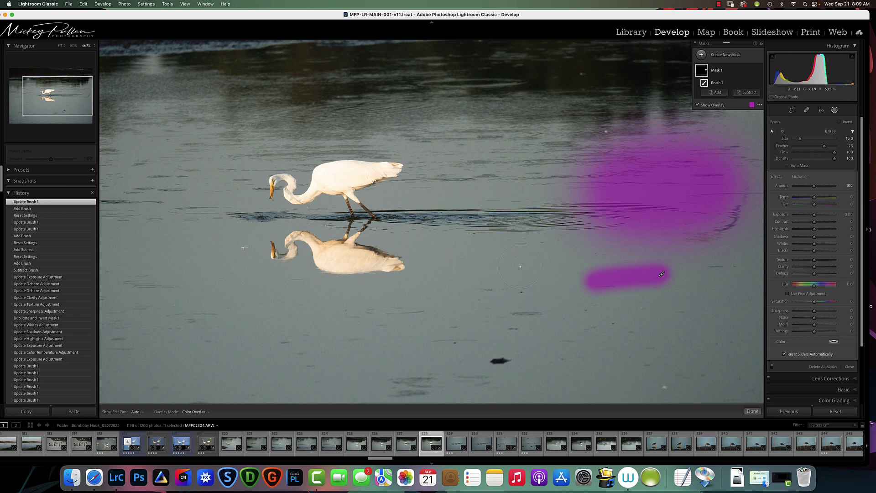
drag(544, 264, 479, 262)
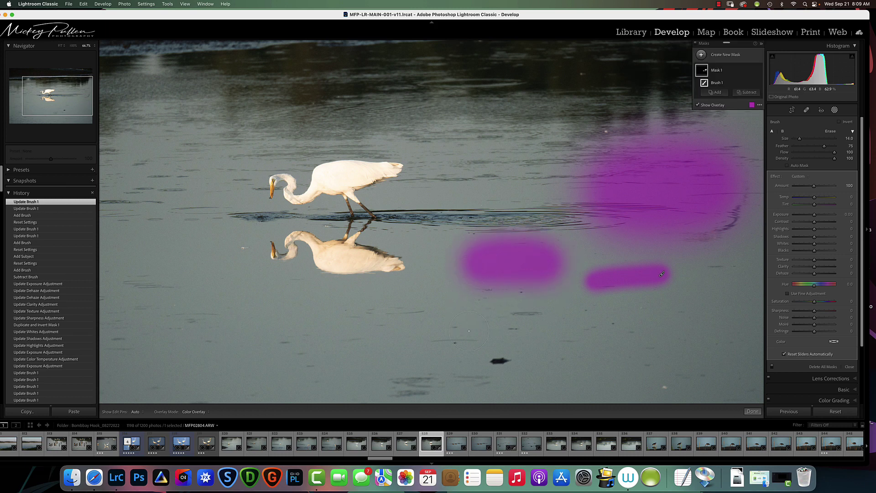
scroll(484, 342, up, 1)
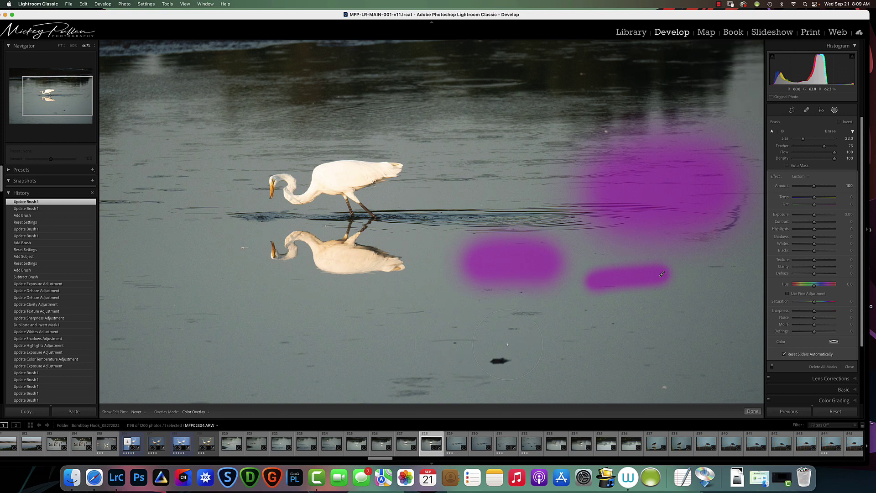
drag(484, 342, 625, 351)
click(833, 411)
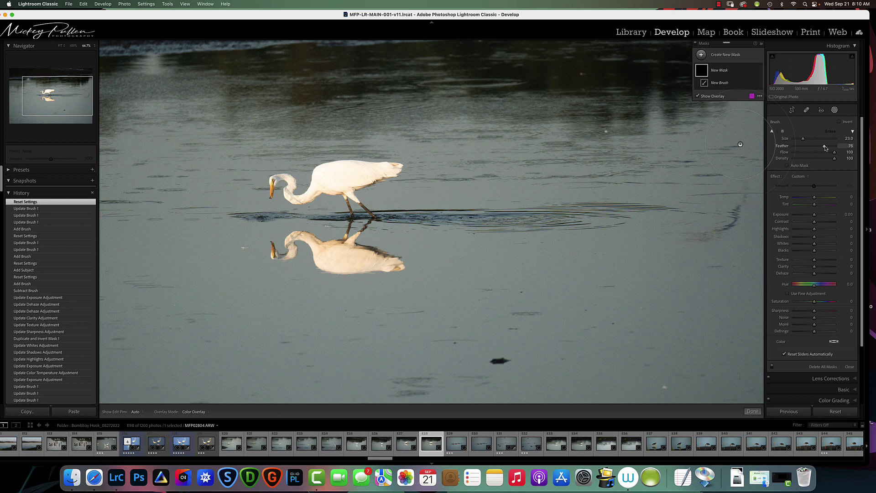
- Set the brush feather to 100 and paint a soft-edged stroke over the right end of the ripples
key(shift+bracketright)
key(shift+bracketright)
key(shift+bracketright)
key(shift+bracketright)
key(shift+bracketright)
mouse_move(719, 179)
mouse_down()
mouse_move(559, 182)
mouse_move(610, 191)
mouse_up()
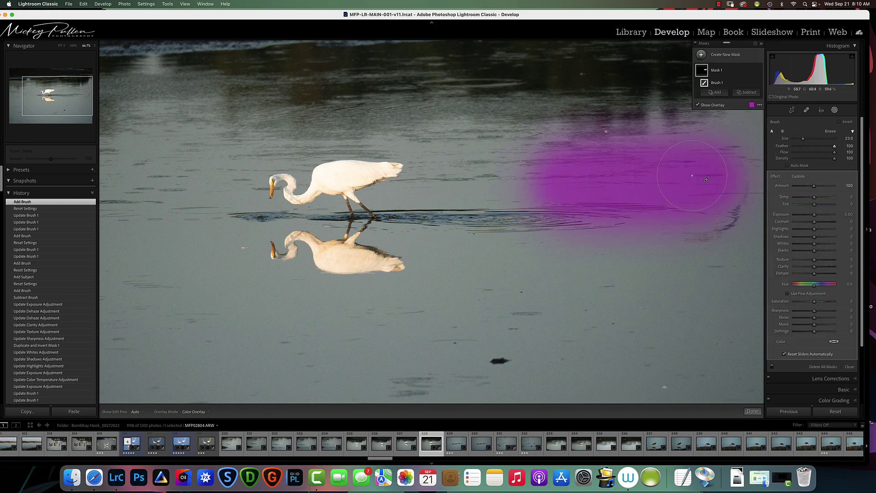
- Paint a hard-edged stroke below the soft one with feather at 0, and reset the photo's settings
drag(835, 148, 794, 148)
drag(713, 285, 562, 284)
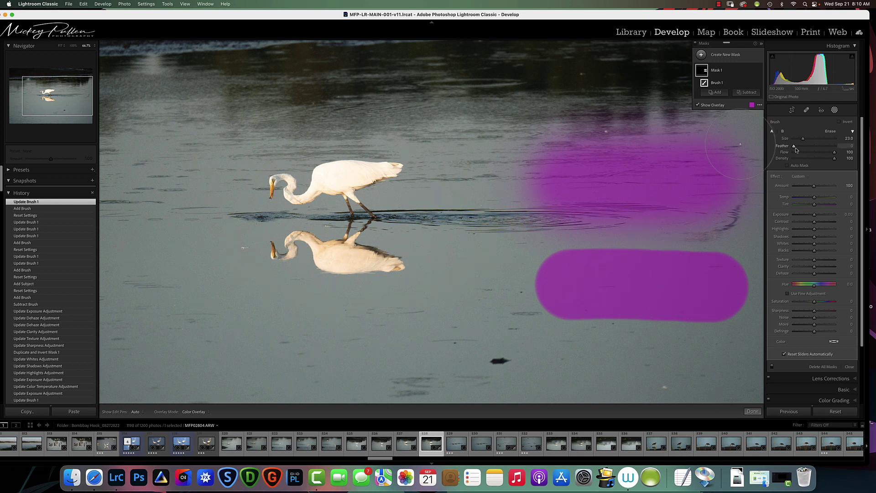
drag(796, 150, 820, 151)
click(835, 412)
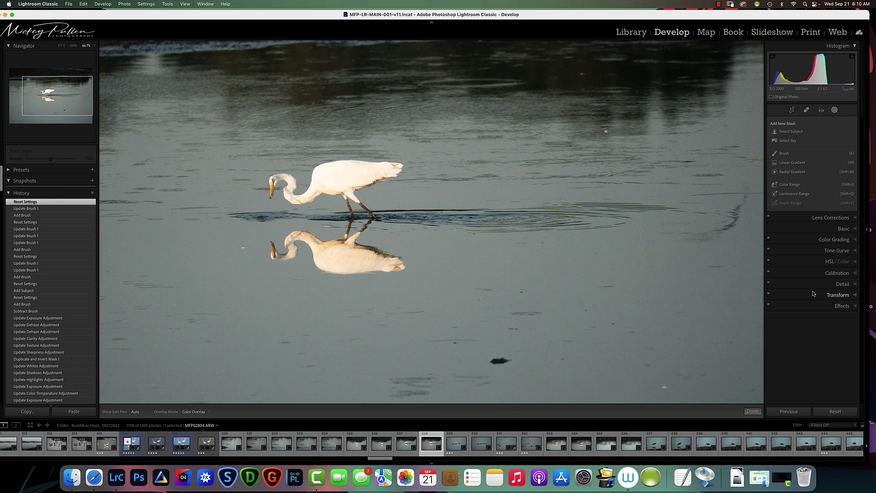
- Create a new brush mask with feather at 0 and paint a hard-edged stroke over the right part of the ripples
click(785, 153)
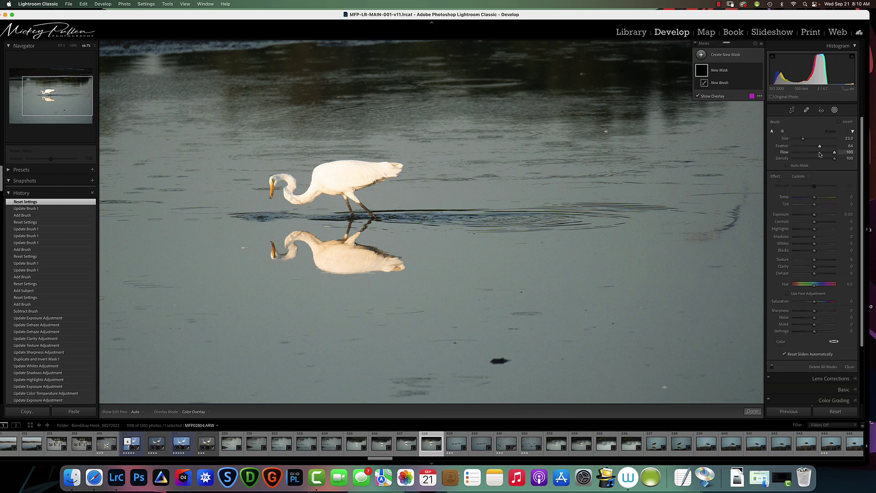
mouse_move(820, 150)
mouse_down()
mouse_move(829, 149)
mouse_move(812, 150)
mouse_up()
drag(782, 146, 766, 146)
drag(653, 190, 566, 189)
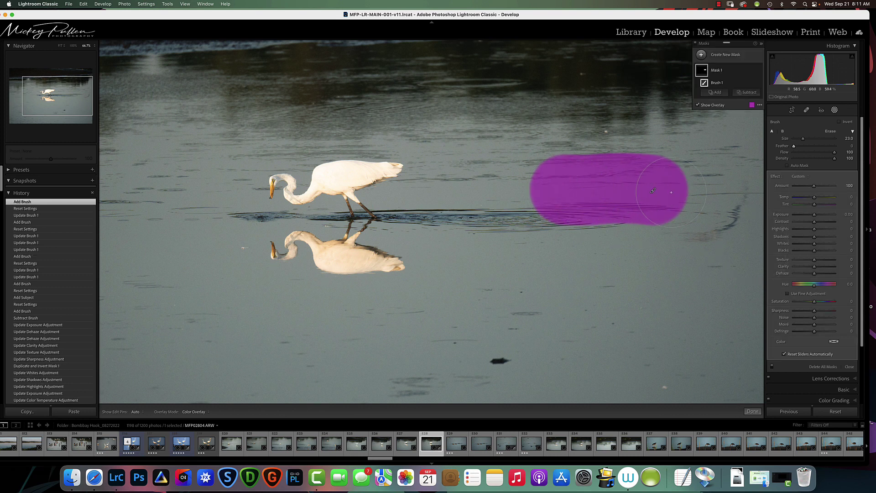
- Repaint the hard-edged stroke at full flow and extend it upward over the water, toggling the edit pins' display
key(h)
mouse_move(653, 190)
mouse_down()
mouse_move(565, 190)
mouse_move(645, 187)
mouse_move(569, 189)
mouse_up()
key(h)
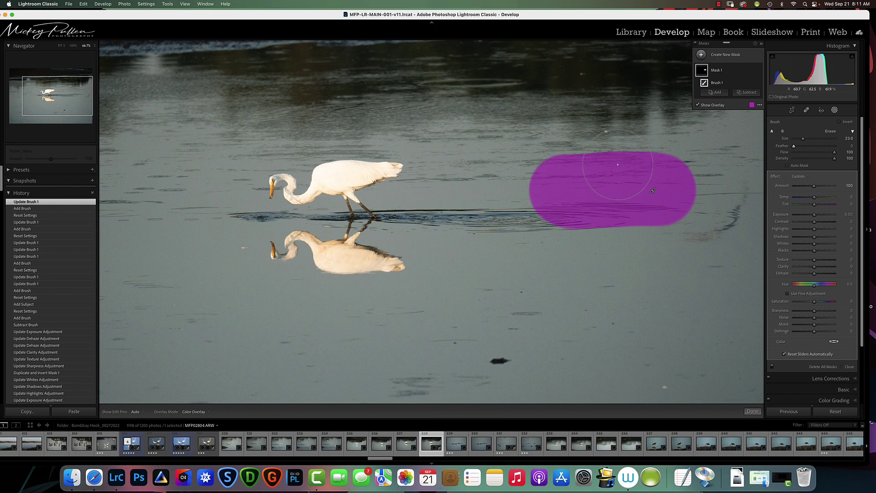
drag(580, 191, 621, 157)
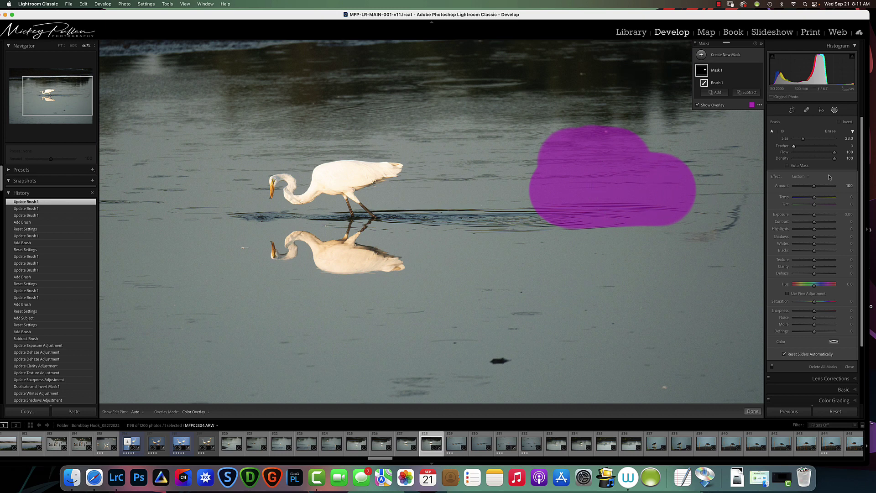
- Set the brush flow to 51 and build up a second patch below the first with overlapping strokes
drag(834, 153, 815, 154)
drag(668, 278, 541, 281)
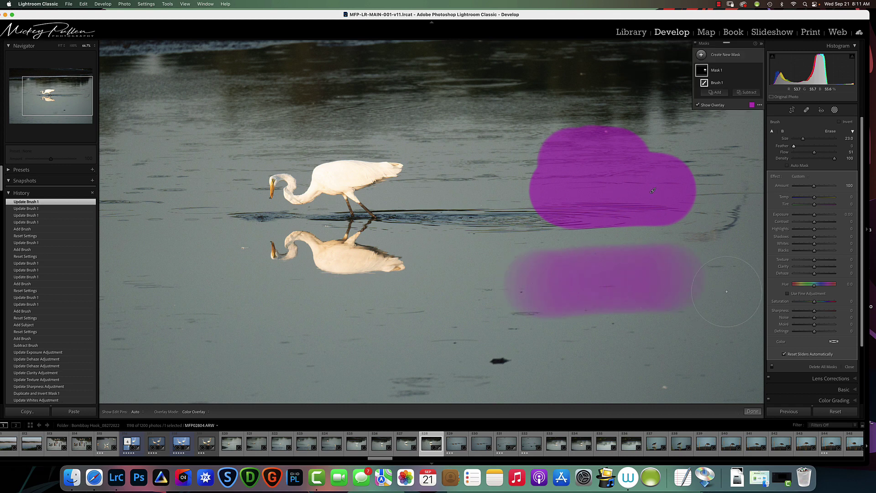
mouse_move(685, 285)
mouse_down()
mouse_move(549, 284)
mouse_move(628, 286)
mouse_move(591, 282)
mouse_move(651, 277)
mouse_move(584, 278)
mouse_move(628, 271)
mouse_up()
key(h)
key(h)
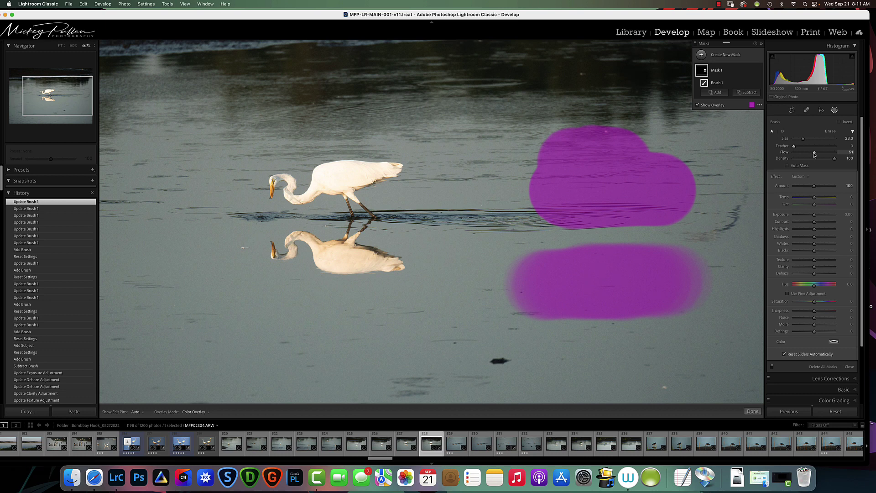
- Set the brush flow to 12 and gradually build up a faint patch behind the egret's tail with repeated strokes
drag(814, 154, 799, 154)
drag(438, 171, 433, 162)
drag(434, 162, 434, 160)
drag(435, 159, 429, 177)
mouse_move(429, 180)
mouse_down()
mouse_move(425, 199)
mouse_move(391, 170)
mouse_move(375, 169)
mouse_move(398, 173)
mouse_move(373, 169)
mouse_move(388, 170)
mouse_up()
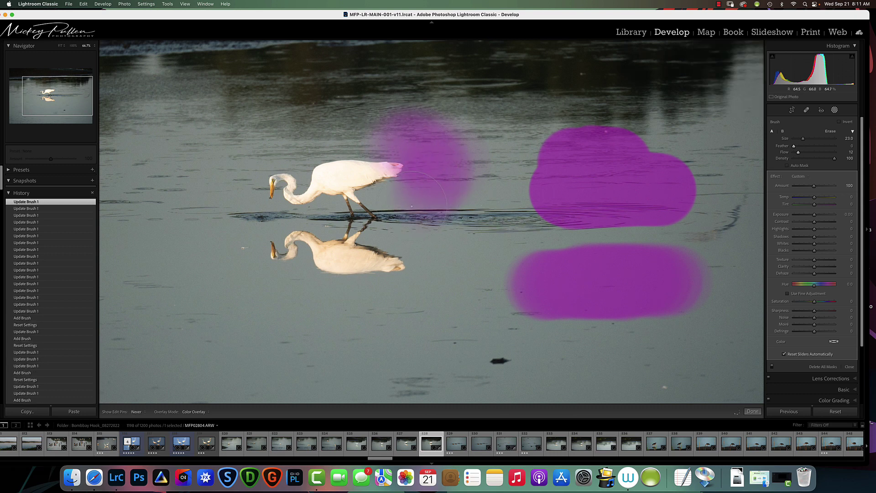
drag(417, 205, 424, 199)
drag(425, 197, 436, 192)
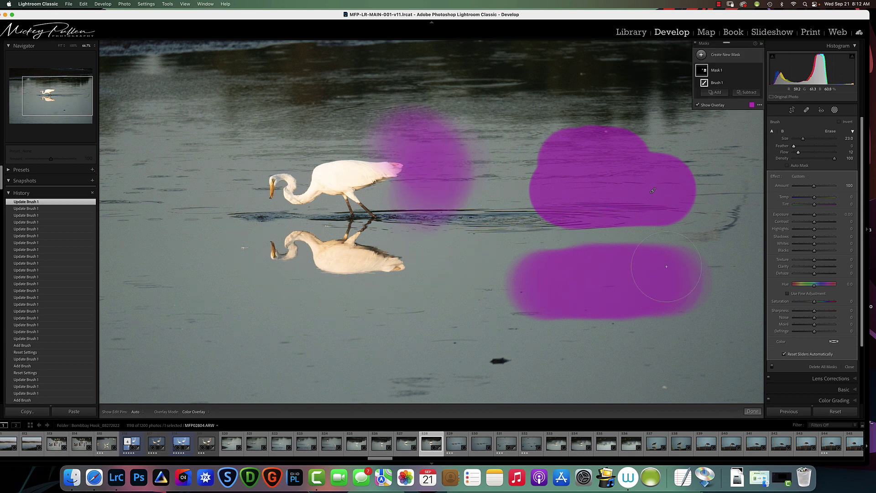
- Reset the photo's edits, add a new brush mask and build up a patch over the ripples right of the egret at flow 12
click(834, 411)
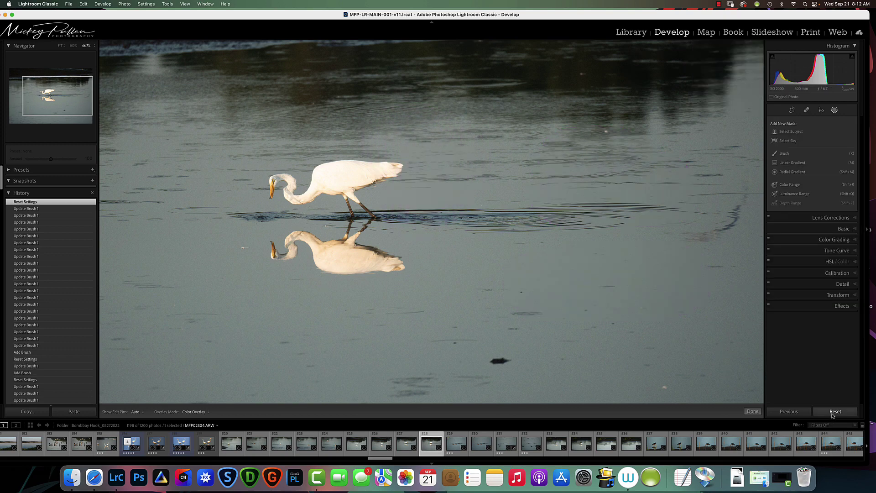
click(785, 154)
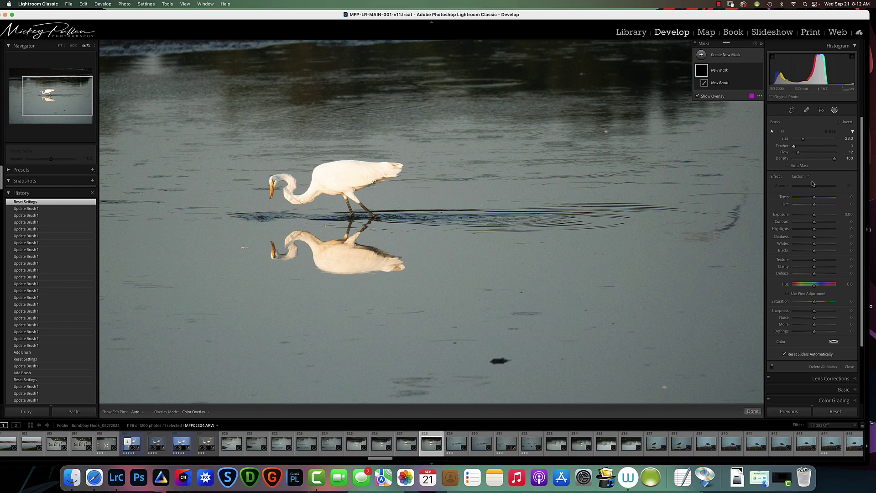
key(h)
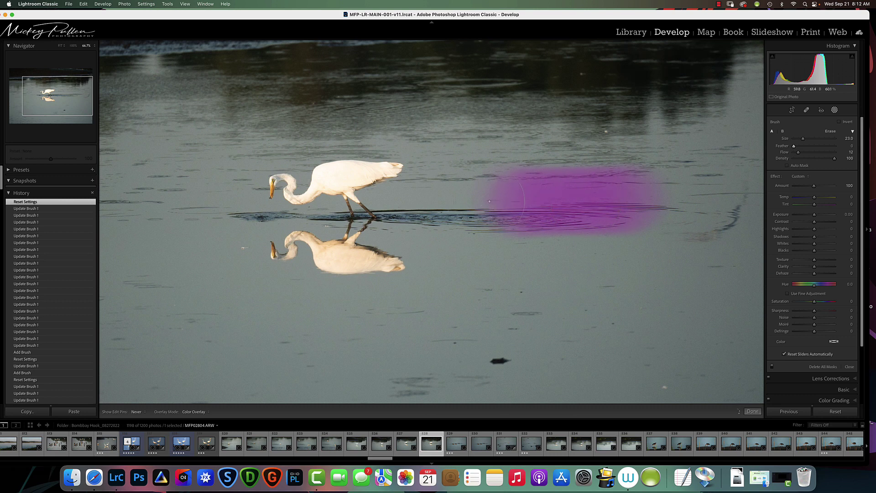
click(541, 201)
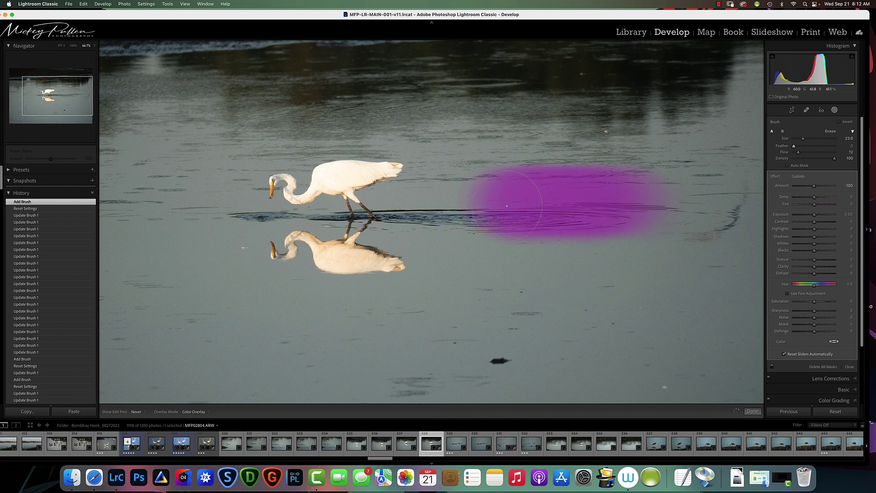
drag(580, 192, 520, 213)
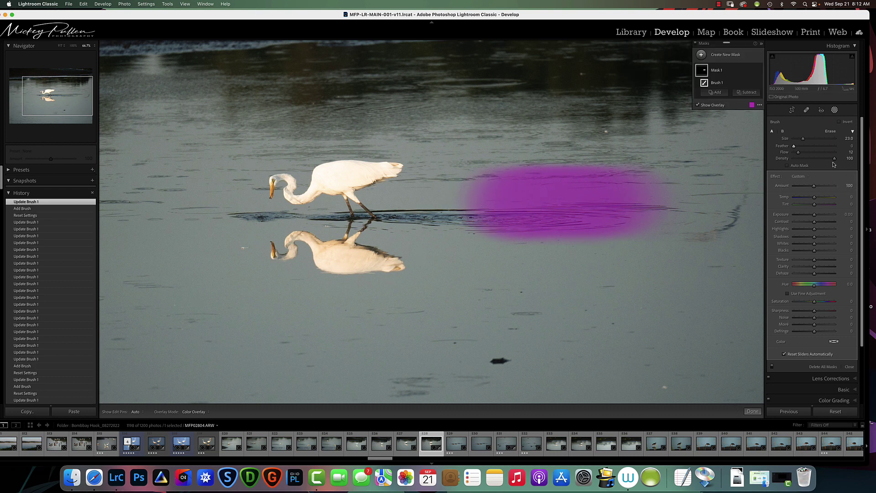
click(599, 218)
- Raise the brush flow, set the density to 53 and paint a second patch on the water below the first
mouse_move(798, 152)
mouse_down()
mouse_move(835, 160)
mouse_move(817, 162)
mouse_up()
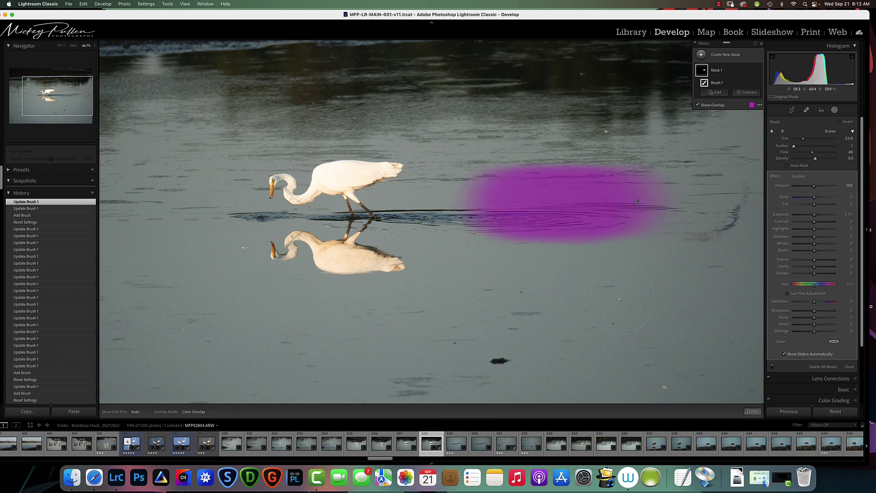
mouse_move(620, 299)
mouse_down()
mouse_move(494, 302)
mouse_move(456, 315)
mouse_move(581, 304)
mouse_up()
key(h)
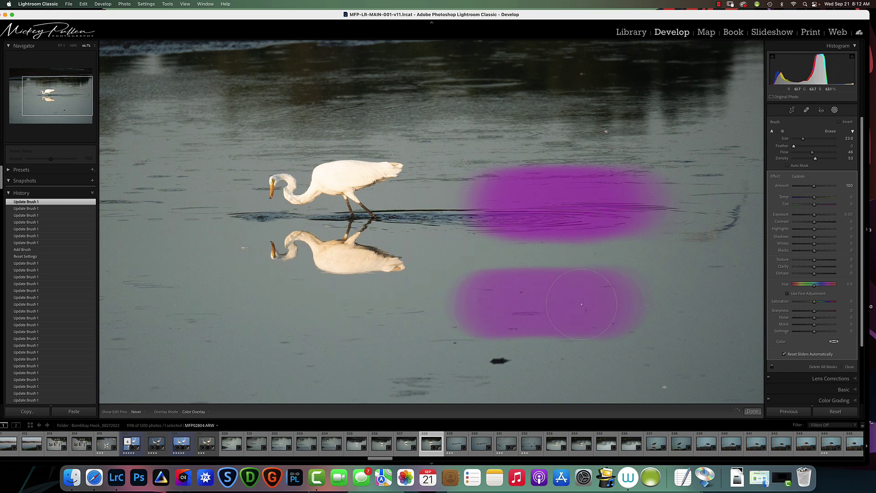
key(h)
click(605, 305)
click(613, 305)
click(622, 304)
key(h)
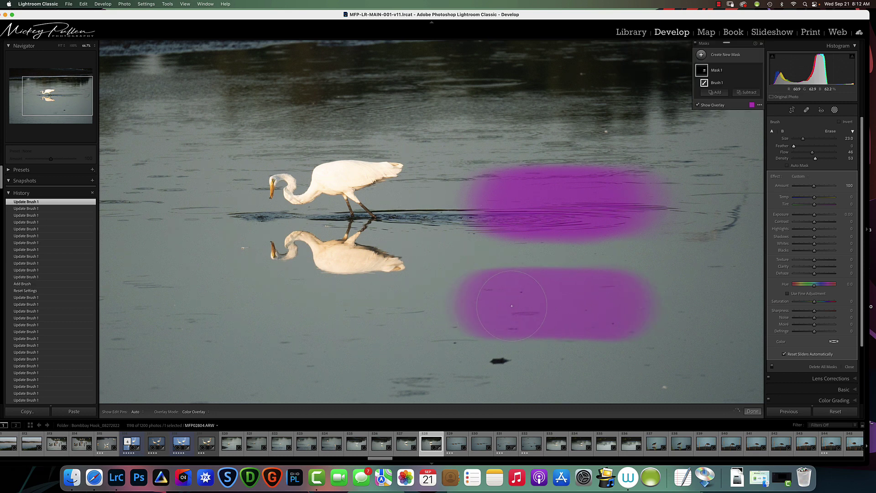
- Brush repeatedly over the lower patch at density 53 to try to build up its overlay
click(580, 305)
click(539, 305)
click(500, 304)
click(543, 301)
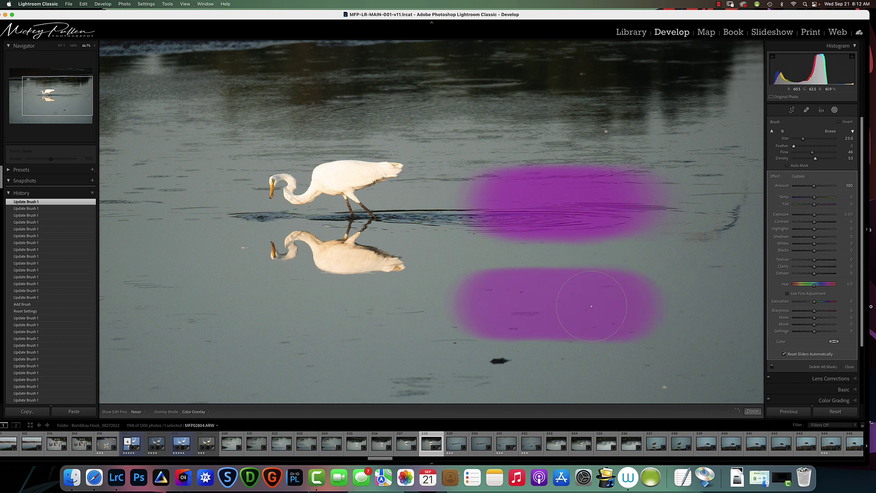
click(587, 298)
key(h)
key(h)
click(544, 300)
click(497, 302)
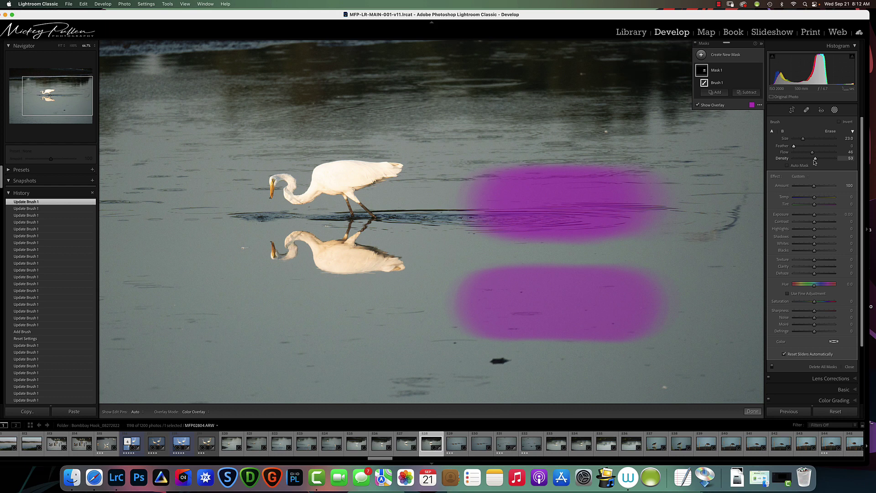
click(543, 308)
click(477, 311)
click(608, 311)
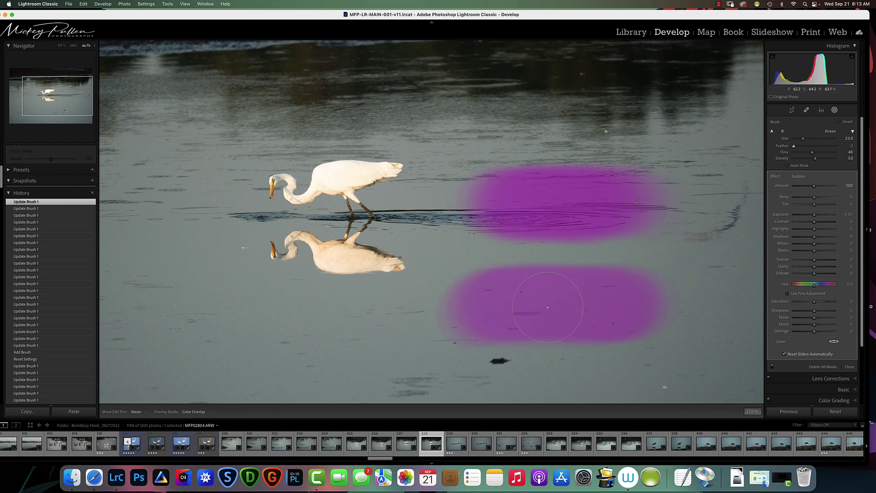
click(608, 310)
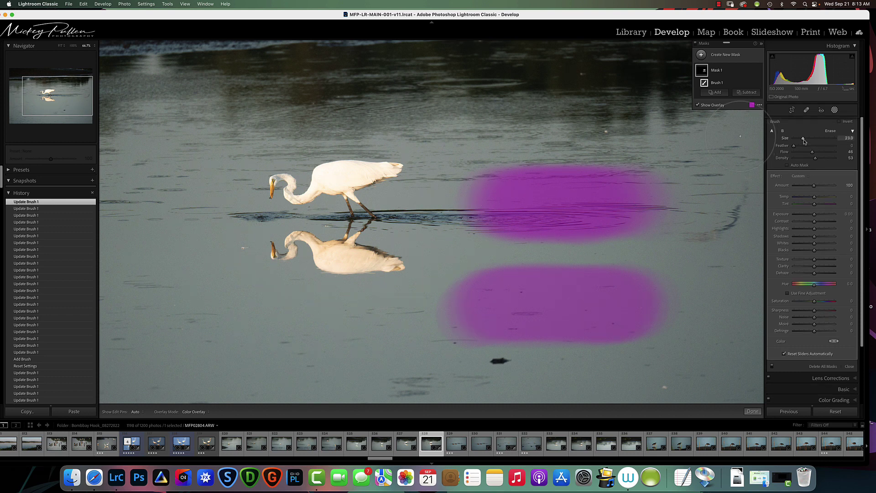
- Set the brush size to 15, feather to 75, and flow and density to 100, and turn on Auto Mask
mouse_move(804, 141)
mouse_down()
mouse_move(799, 147)
mouse_move(827, 149)
mouse_move(805, 148)
mouse_up()
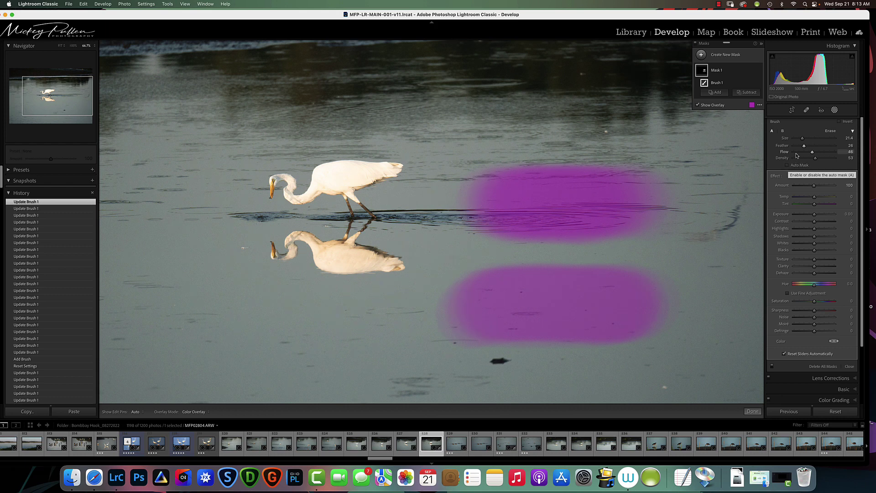
drag(804, 146, 838, 159)
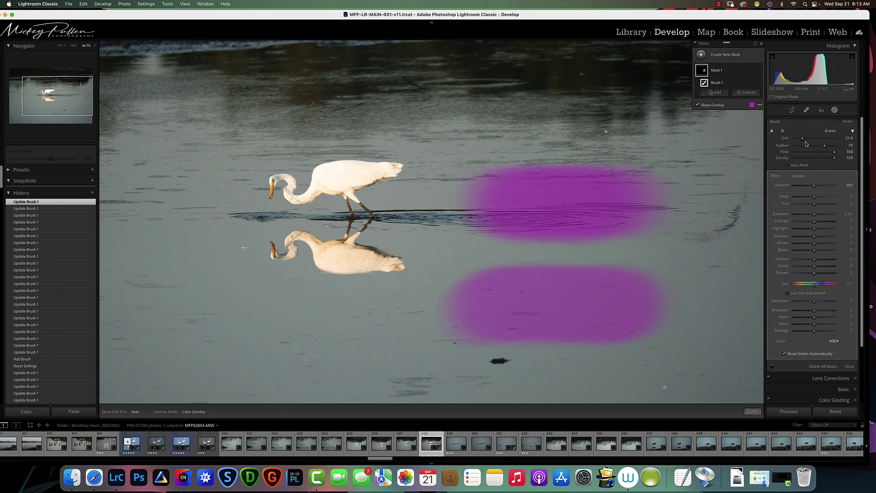
key(bracketleft)
key(bracketleft)
key(bracketleft)
key(bracketleft)
key(a)
- Paint the mask over the egret's body, tail and lower neck with Auto Mask, keeping the brush centre inside the bird
click(341, 175)
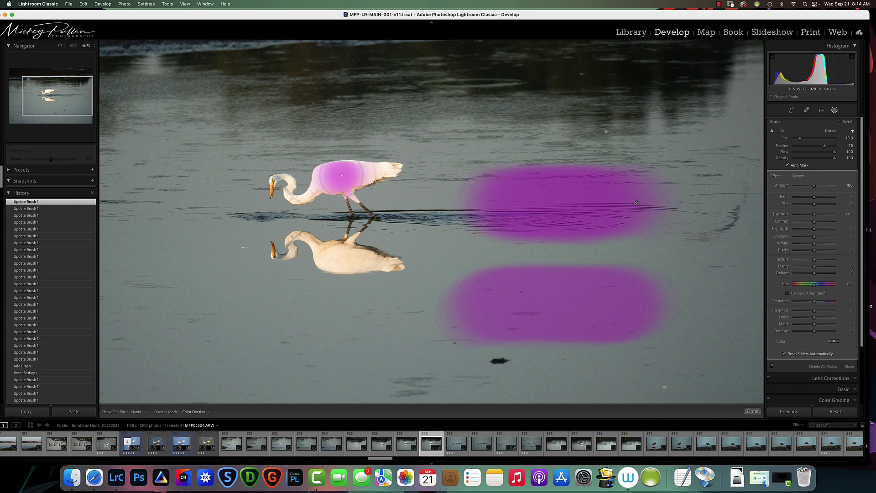
click(342, 175)
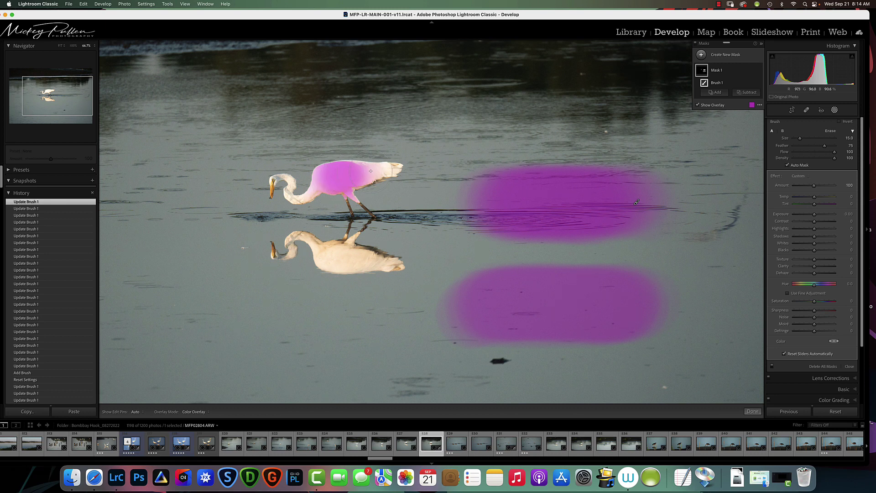
drag(371, 171, 395, 169)
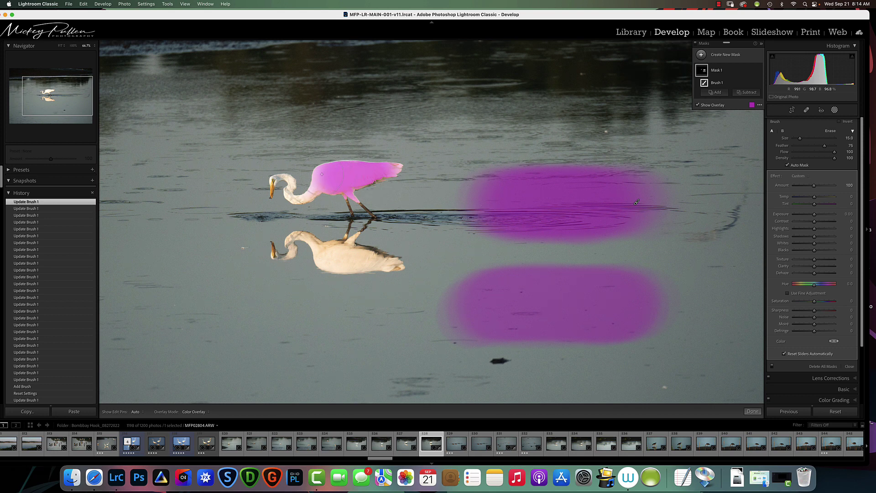
drag(296, 194, 315, 190)
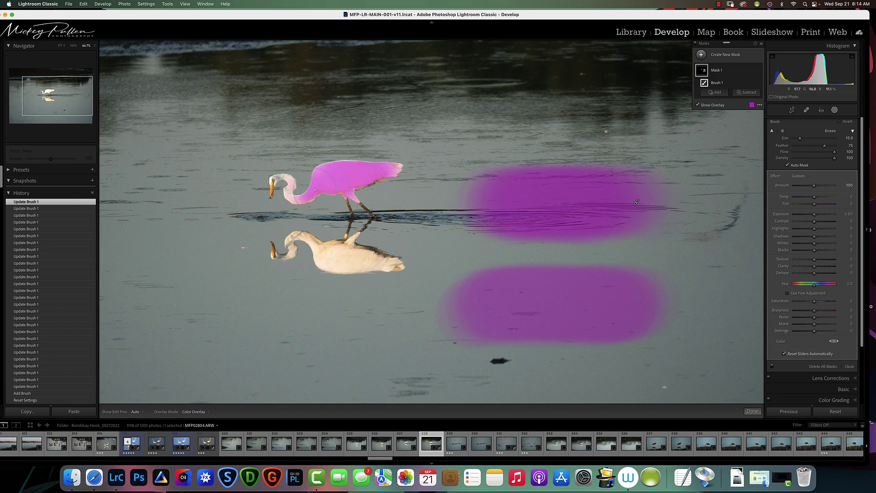
click(394, 171)
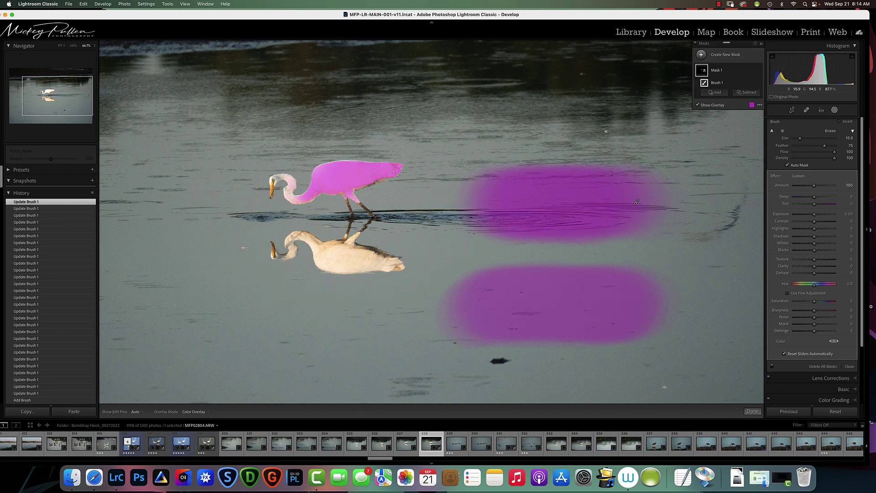
click(341, 168)
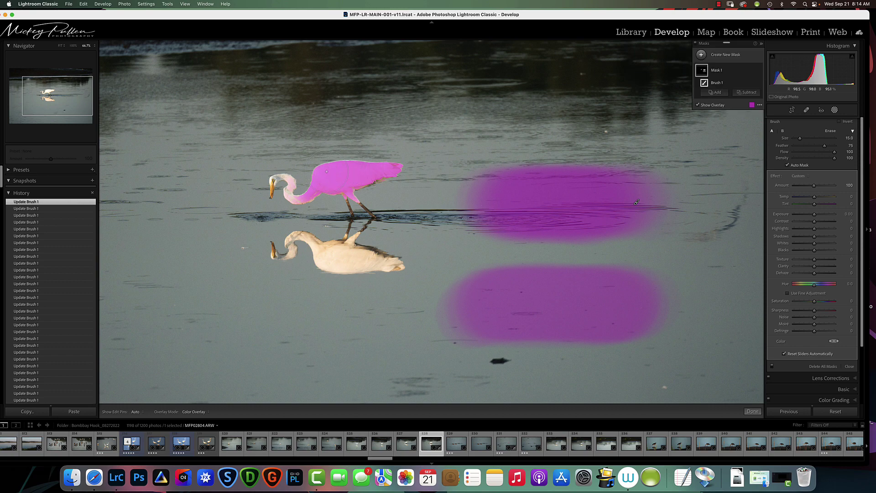
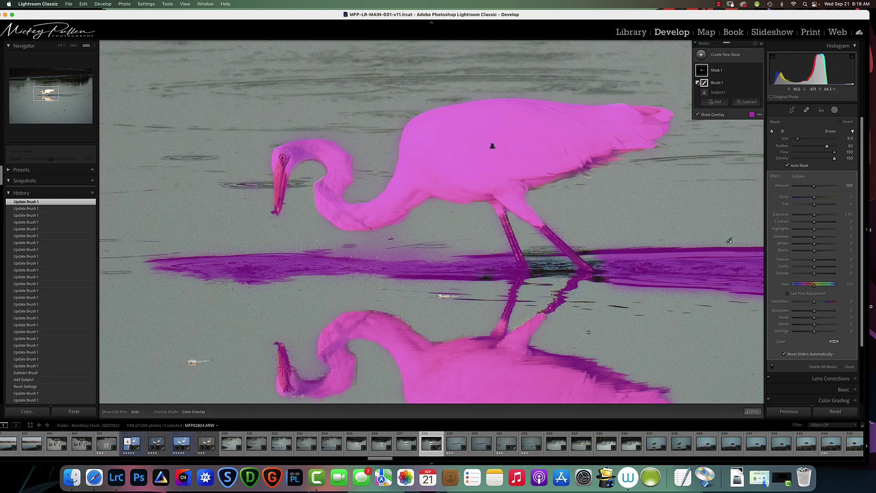
- Subtract the mask spill around the head and neck of the egret's reflection with the Auto Mask brush
drag(589, 332, 566, 199)
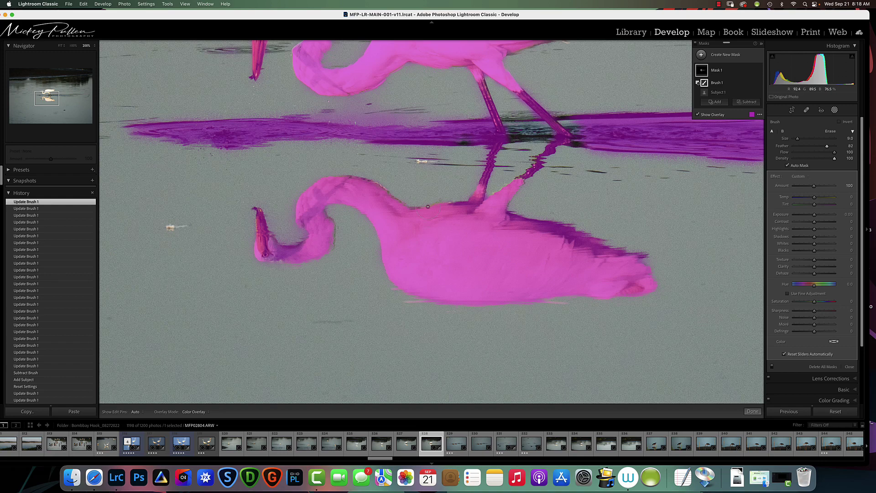
mouse_move(296, 235)
mouse_down()
mouse_move(285, 252)
mouse_move(284, 224)
mouse_move(262, 198)
mouse_move(268, 215)
mouse_move(243, 228)
mouse_move(243, 251)
mouse_up()
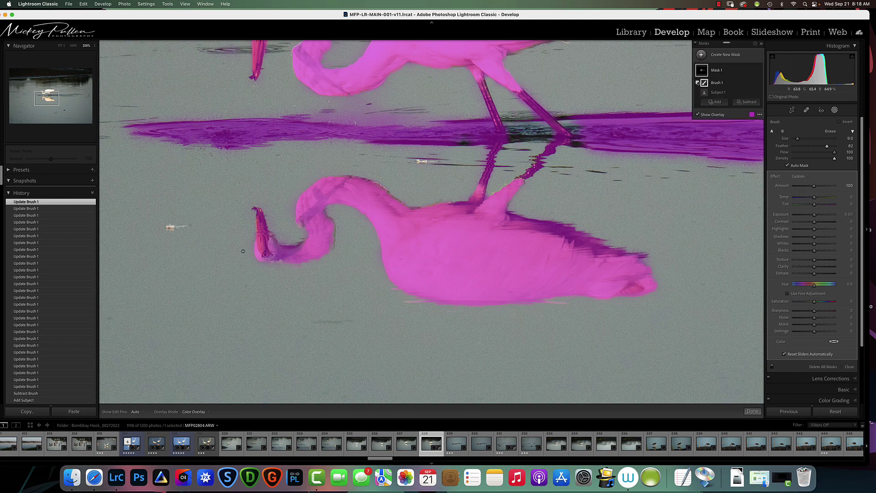
mouse_move(301, 272)
mouse_down()
mouse_move(294, 264)
mouse_move(316, 278)
mouse_up()
- Subtract the ripples around the egret's legs from the mask and reduce the brush size to 3
drag(639, 205, 475, 206)
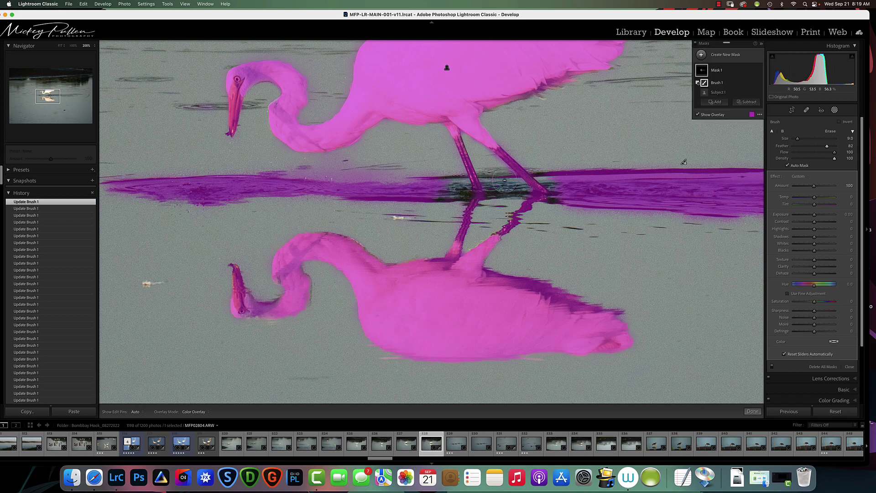
scroll(504, 181, down, 3)
key(h)
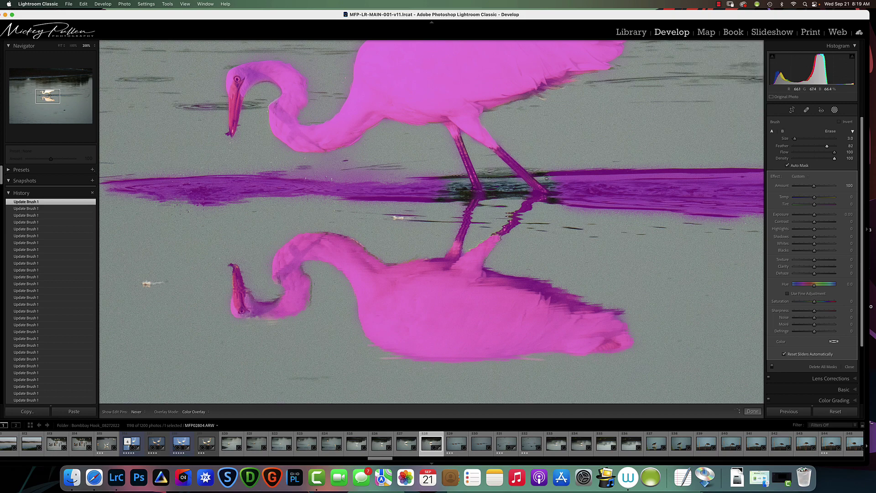
key(h)
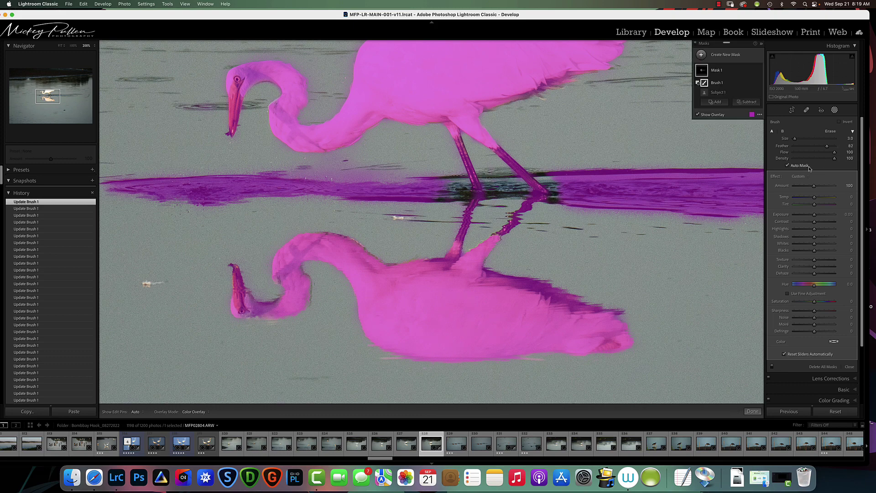
- Turn off Auto Mask, set the brush size to 8 and subtract the ripples left of the egret's legs from the mask
click(788, 165)
key(h)
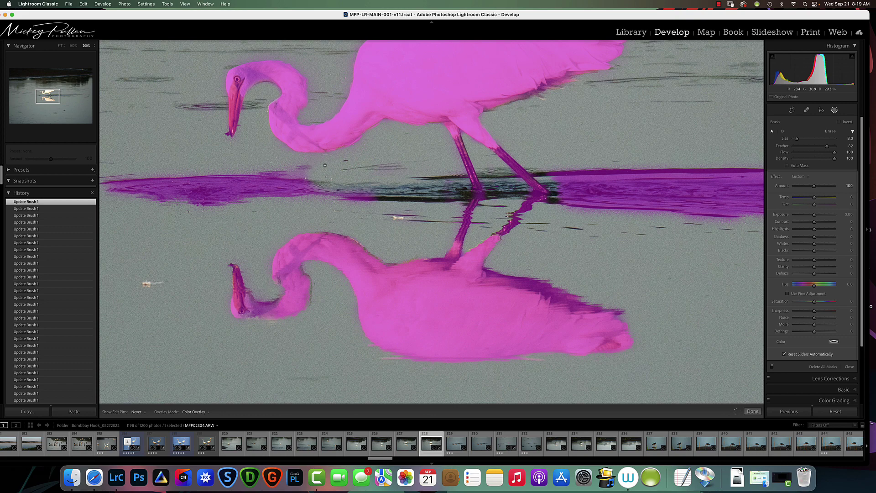
mouse_move(296, 188)
mouse_down()
mouse_move(365, 192)
mouse_move(240, 189)
mouse_up()
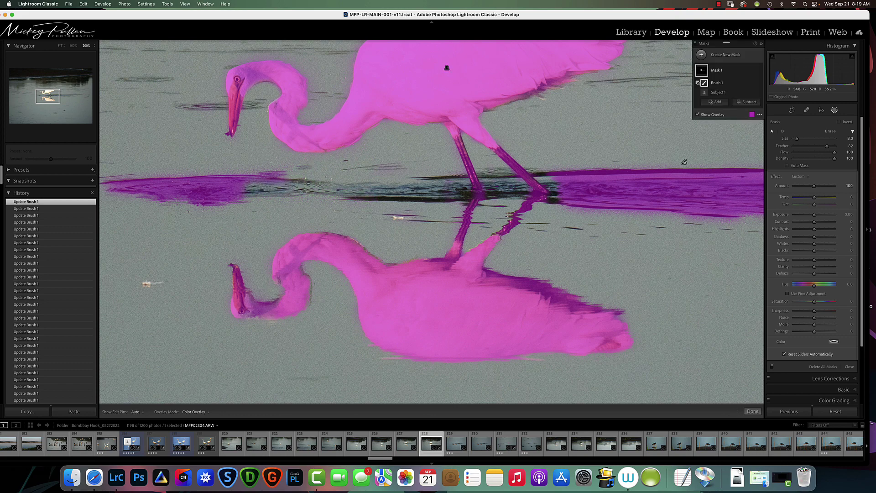
drag(290, 177, 140, 183)
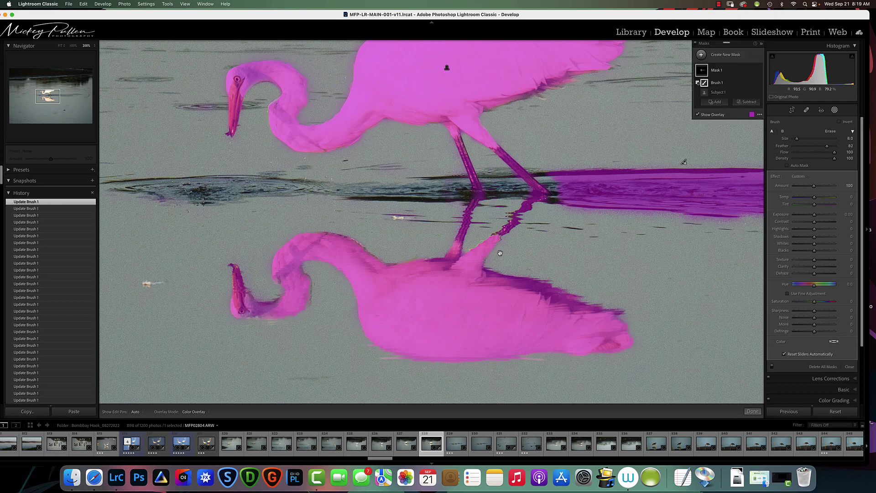
- Enlarge the brush to size 12 and subtract the band of ripples right of the egret's legs from the mask
scroll(430, 154, right, 10)
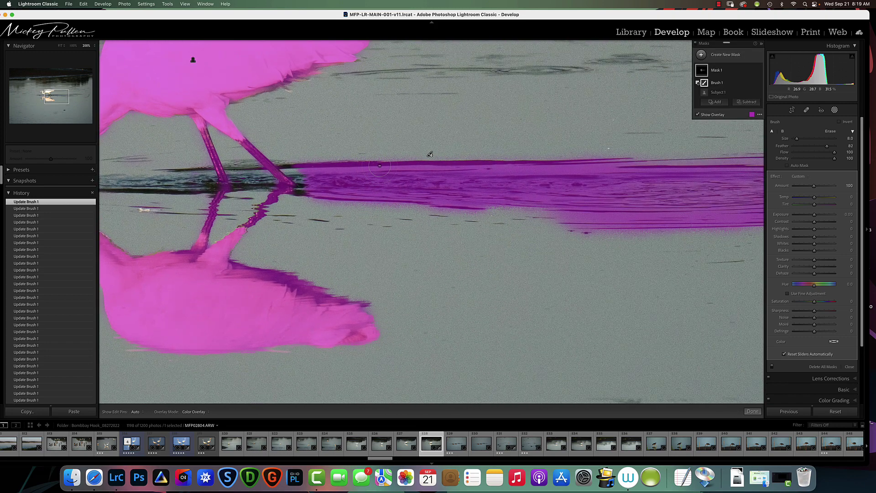
key(bracketright)
key(h)
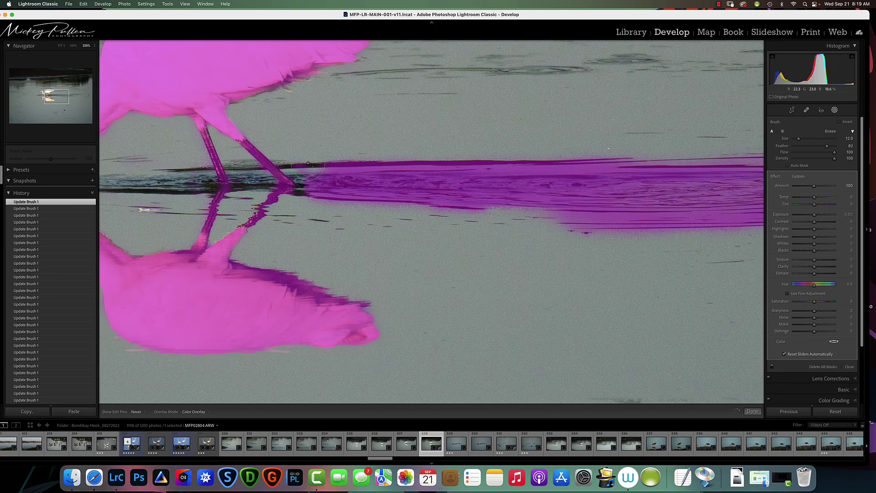
mouse_move(309, 164)
mouse_down()
mouse_move(321, 182)
mouse_move(467, 171)
mouse_move(340, 161)
mouse_move(404, 174)
mouse_move(337, 195)
mouse_move(551, 209)
mouse_move(464, 203)
mouse_move(545, 183)
mouse_move(420, 174)
mouse_move(474, 162)
mouse_move(652, 157)
mouse_move(683, 167)
mouse_move(607, 198)
mouse_move(585, 209)
mouse_move(596, 219)
mouse_move(579, 220)
mouse_move(745, 216)
mouse_up()
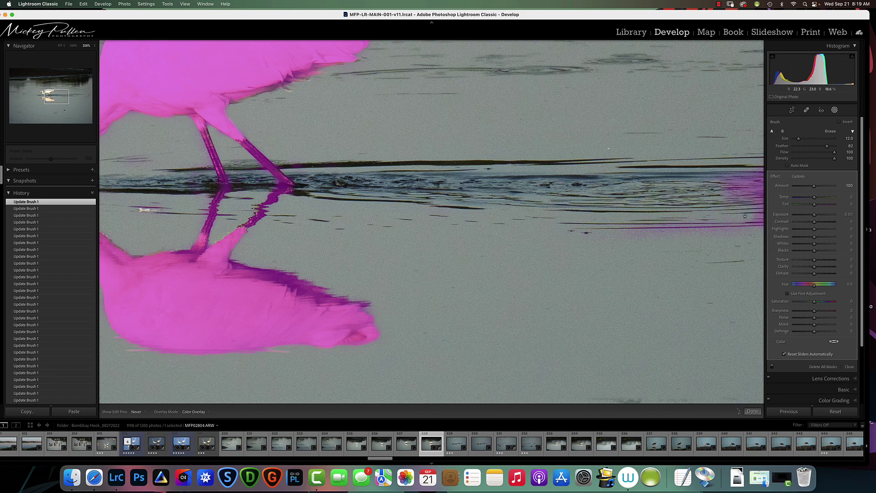
- Subtract the remaining overlay from the far-right end of the ripples, toggling the edit pins' display
key(h)
drag(430, 154, 141, 139)
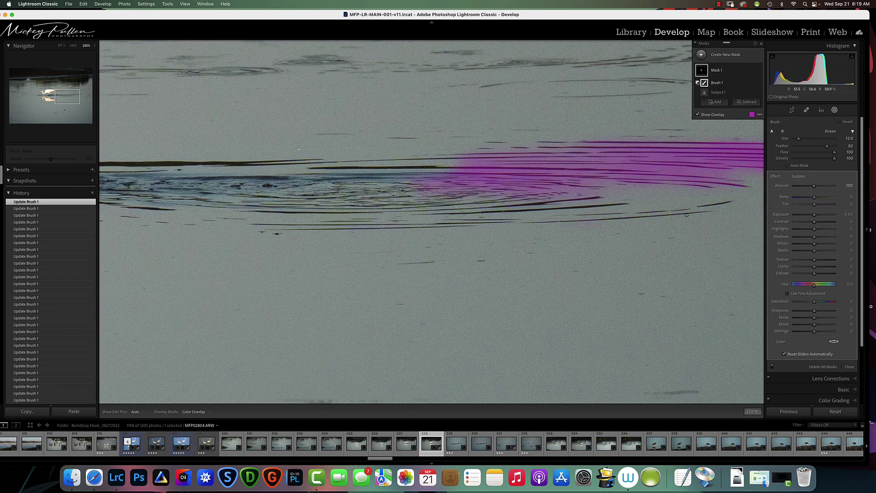
key(h)
mouse_move(434, 184)
mouse_down()
mouse_move(748, 153)
mouse_move(445, 144)
mouse_up()
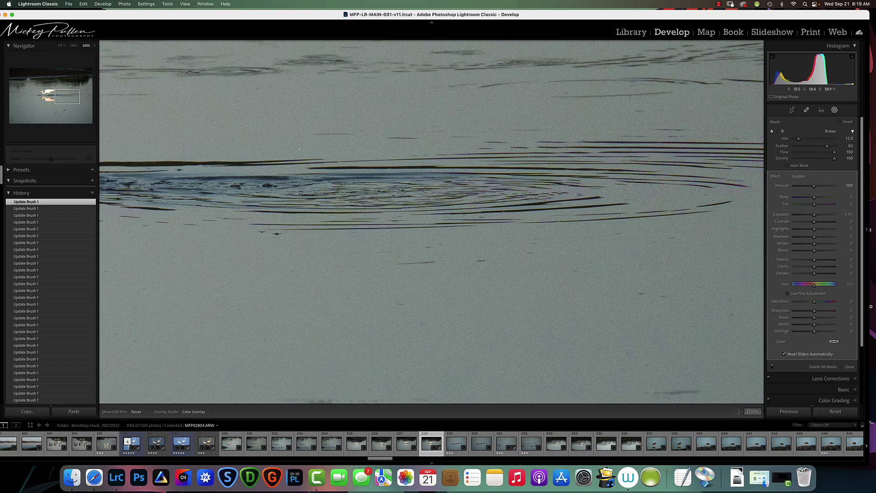
key(h)
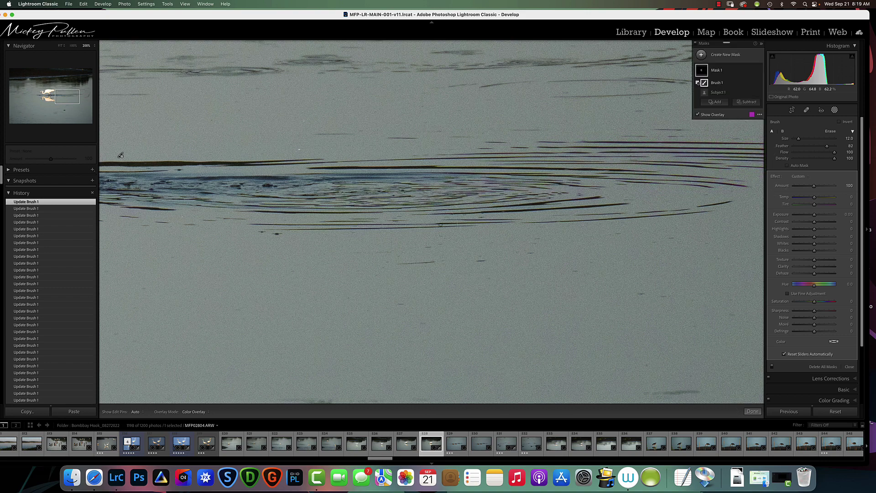
- Subtract the stray overlay patch beyond the ripples' outer end from the mask, toggling the display of the edit pins
key(super+minus)
key(super+minus)
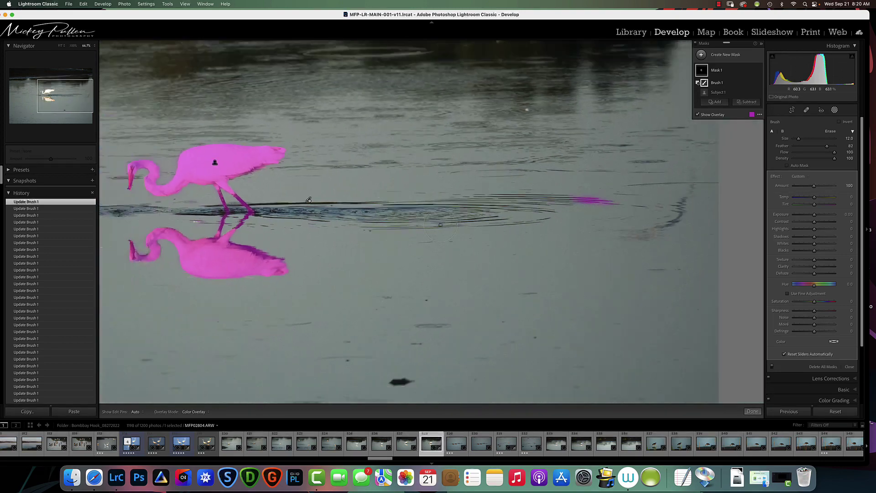
key(h)
key(h)
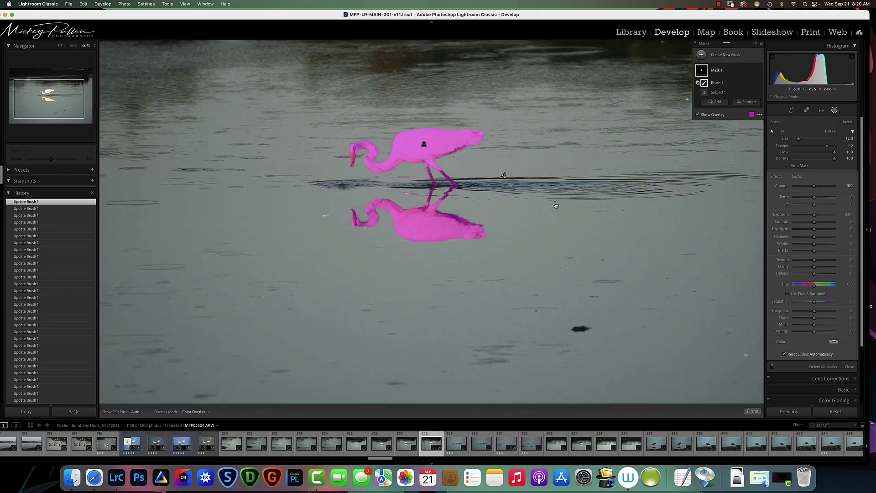
- Test the cleaned egret mask by raising its exposure to 2.25, and reset the exposure with the mask overlay shown again
drag(557, 206, 496, 248)
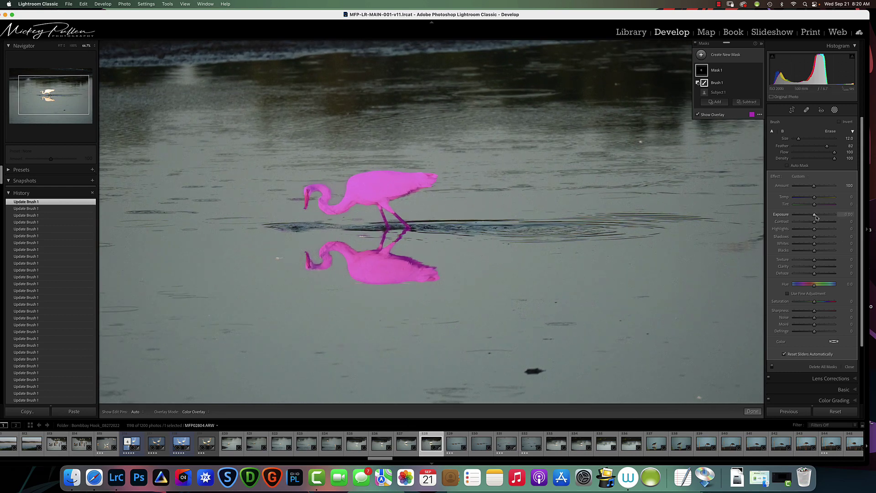
drag(816, 216, 830, 218)
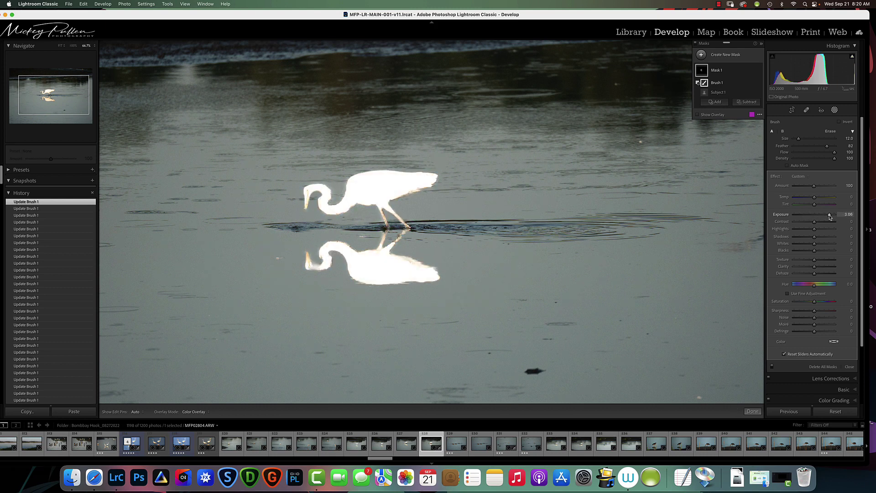
drag(830, 217, 825, 216)
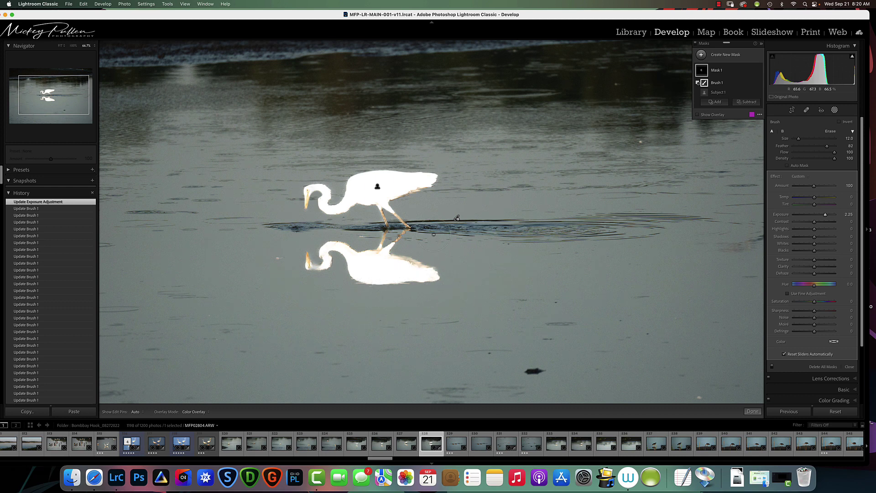
double_click(781, 214)
key(o)
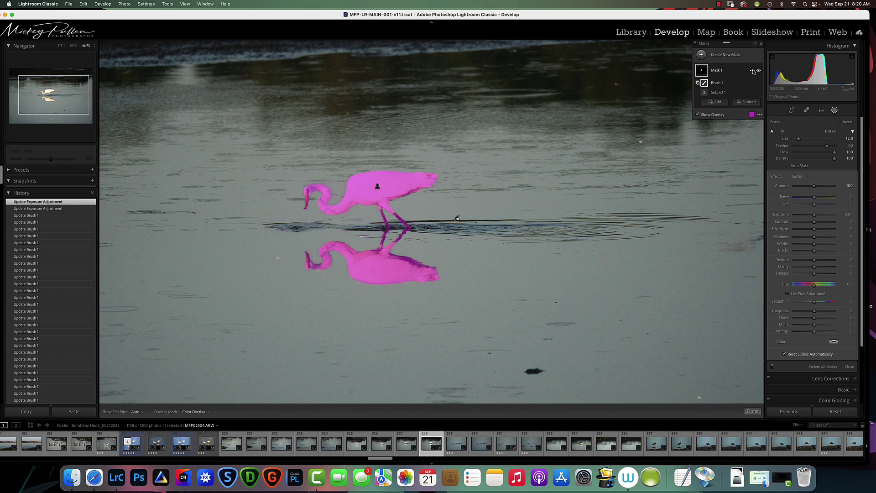
- Duplicate and invert Mask 1, and darken the background with exposure about -1, texture -11, clarity -31 and dehaze 40
click(752, 70)
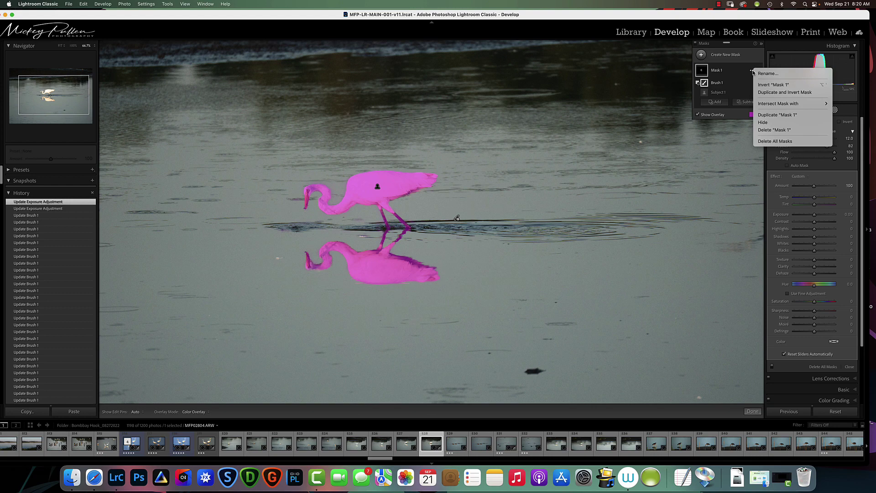
click(773, 93)
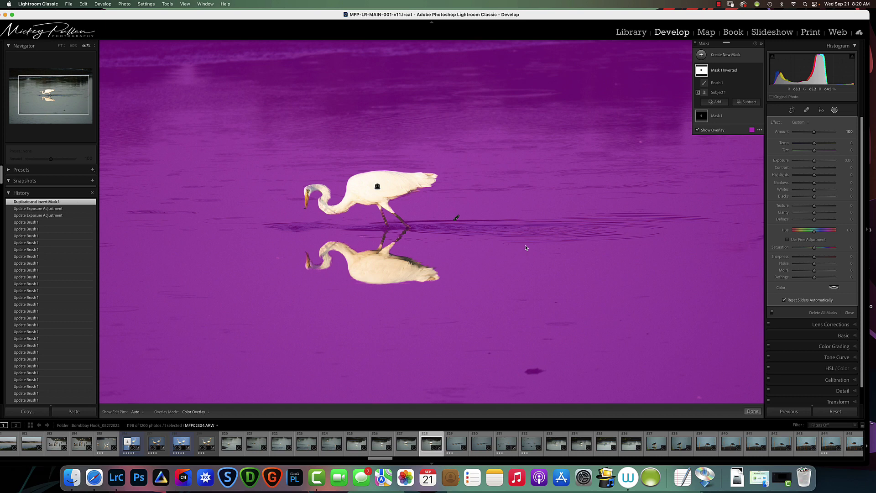
key(super+minus)
key(super+minus)
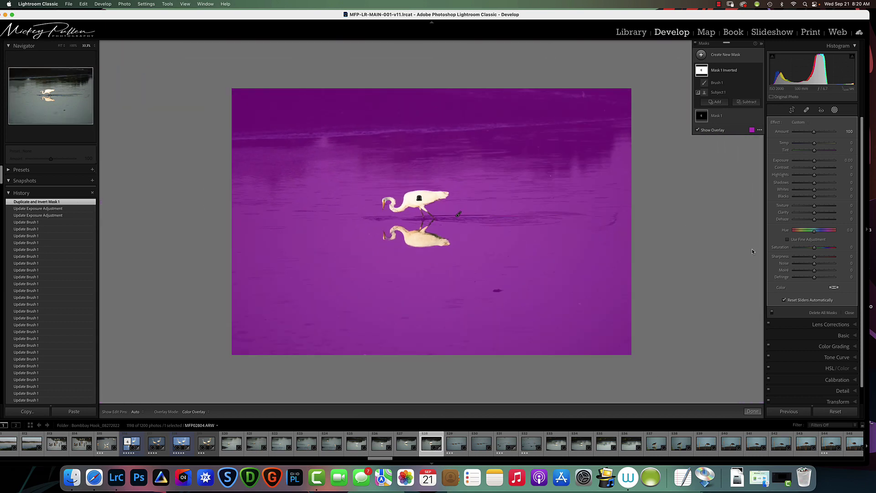
drag(815, 162, 809, 163)
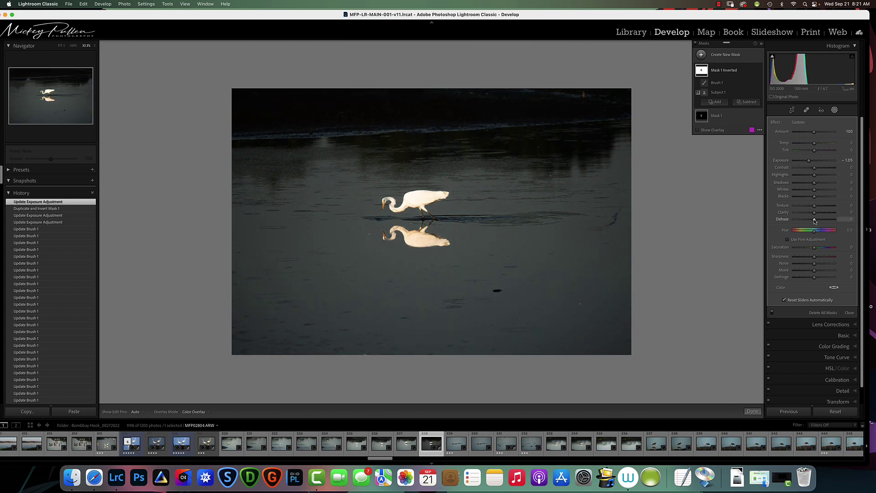
mouse_move(815, 221)
mouse_down()
mouse_move(806, 221)
mouse_move(824, 221)
mouse_move(797, 206)
mouse_move(812, 205)
mouse_move(808, 213)
mouse_up()
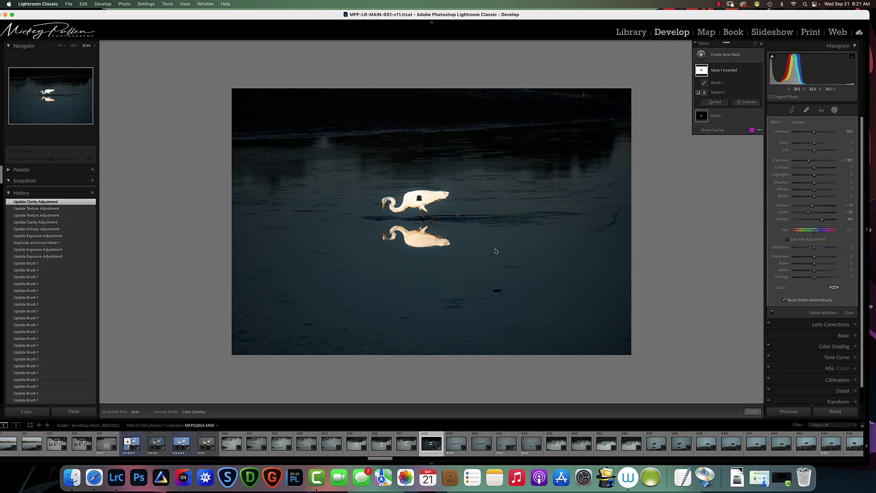
- Compare the overlays of the egret mask and its inverted copy, leaving the egret's Mask 1 selected
click(702, 116)
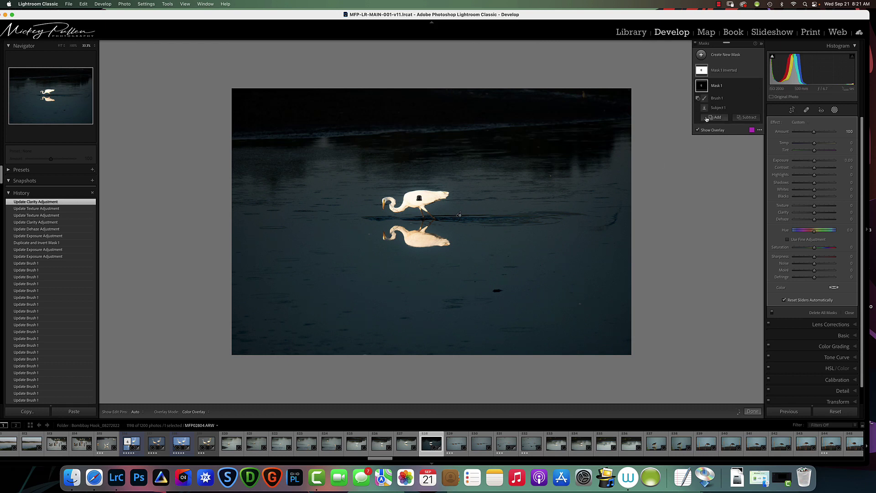
click(702, 71)
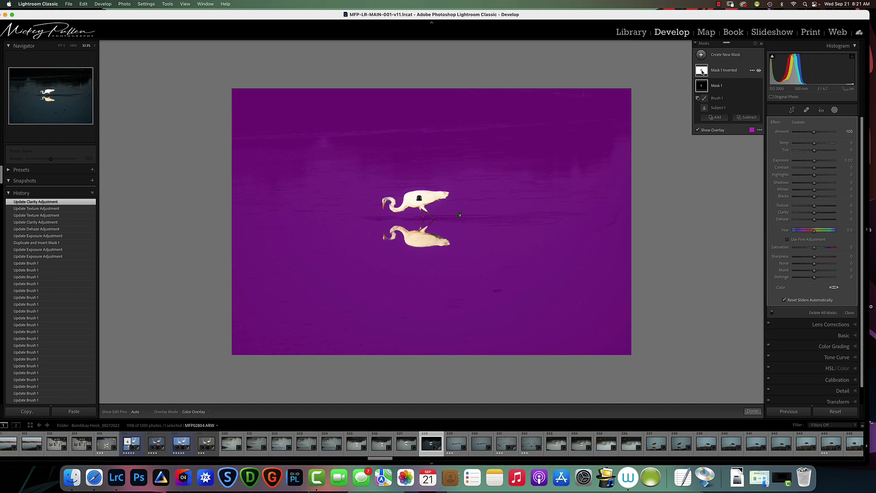
click(701, 85)
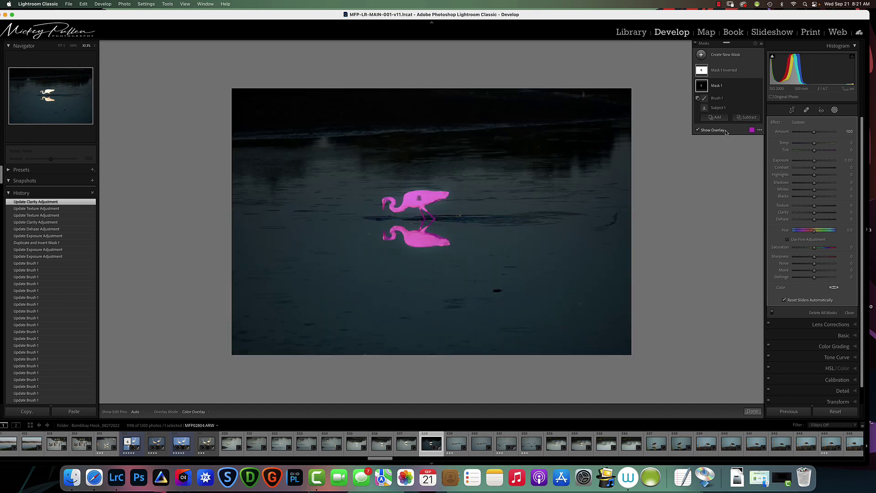